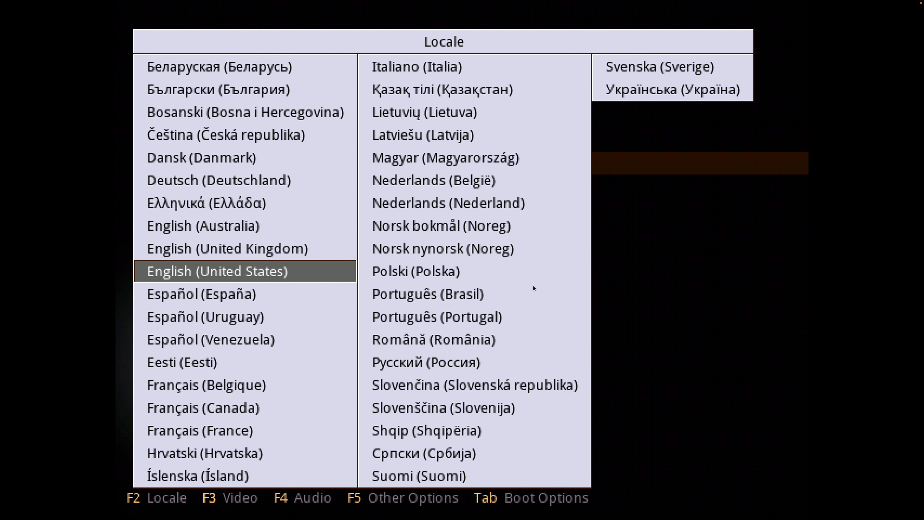
Step: Boot Calculate Linux Desktop 22.0.1 KDE LiveDVD with the English (United States) locale and dismiss the network notification on the desktop
key(Return)
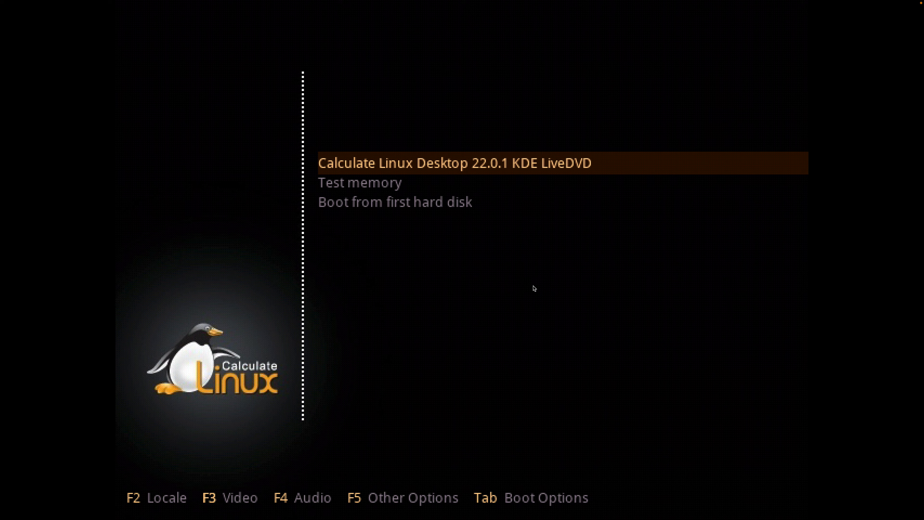
key(Return)
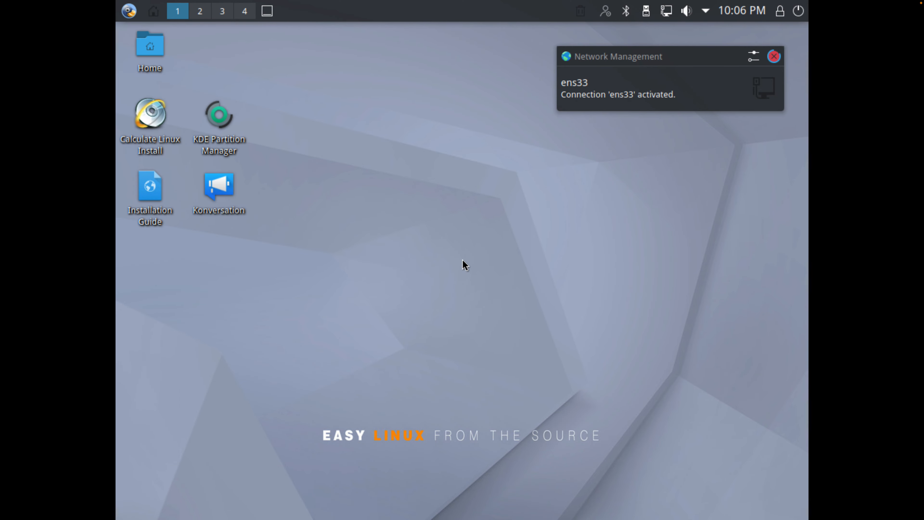
click(773, 57)
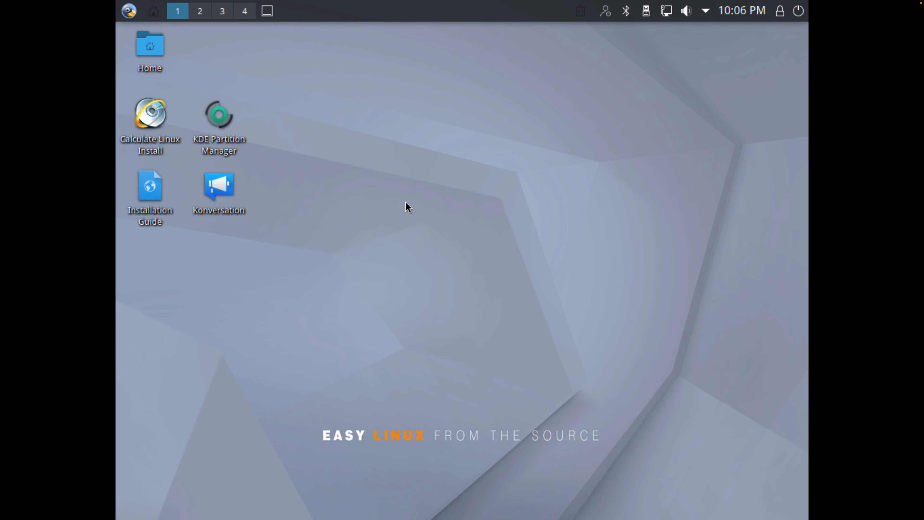
Step: Open System Settings and apply the Light Theme while switching to the Display and Monitor settings
click(131, 13)
mouse_move(244, 207)
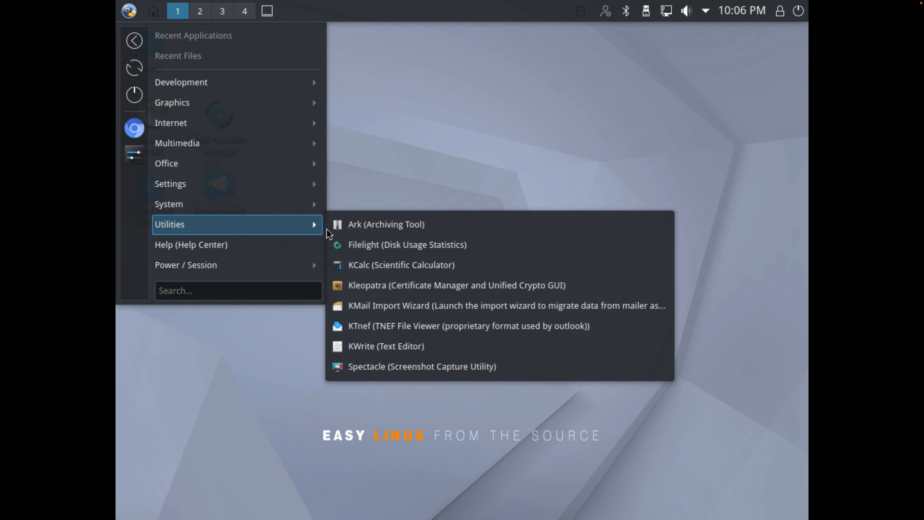
mouse_move(299, 183)
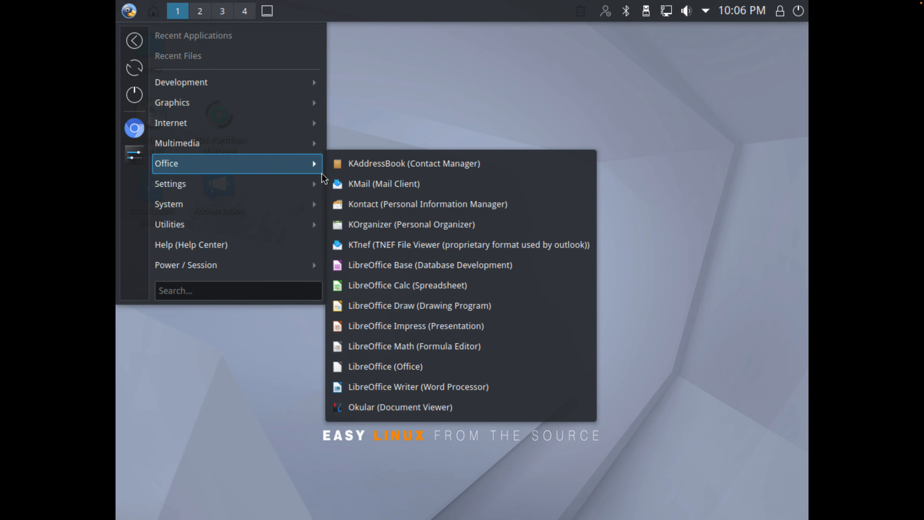
mouse_move(266, 167)
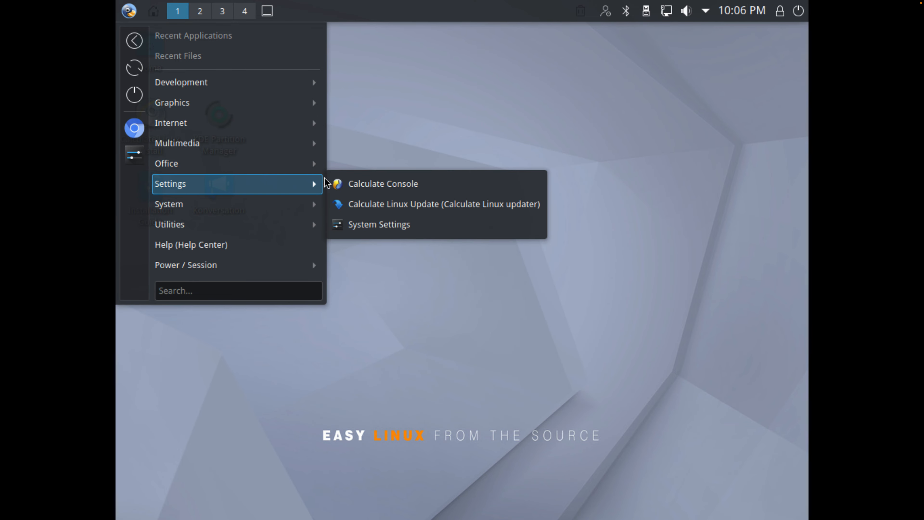
click(355, 225)
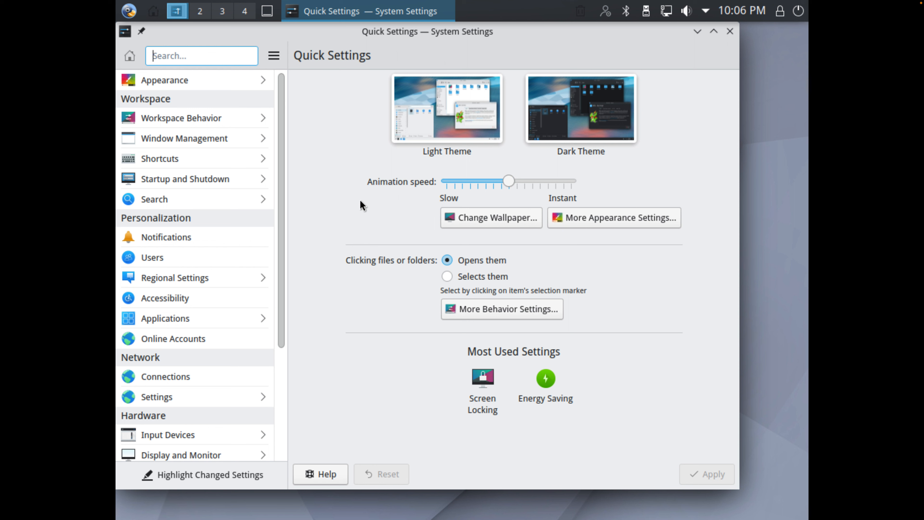
click(556, 138)
click(463, 119)
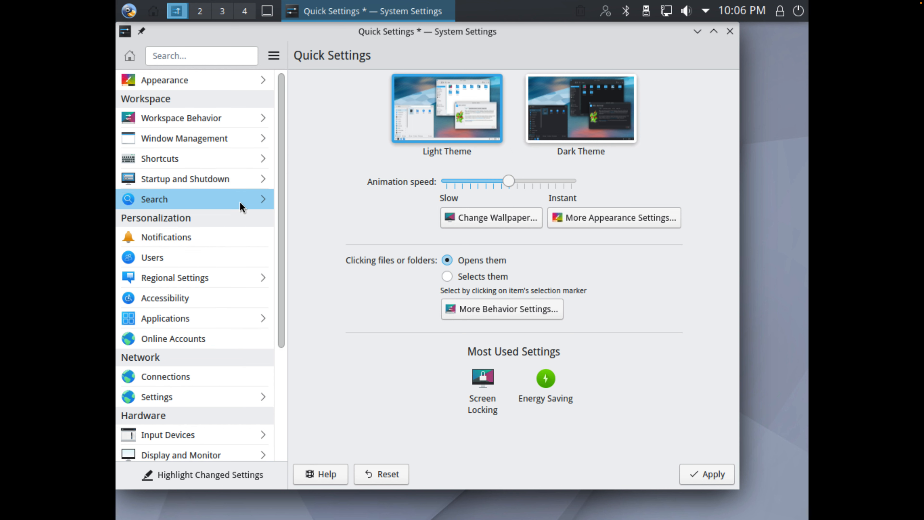
click(213, 455)
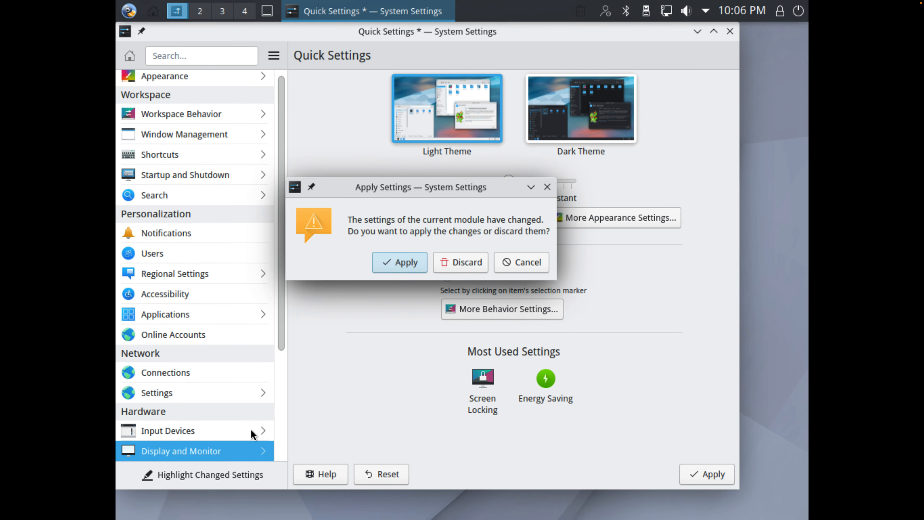
click(409, 262)
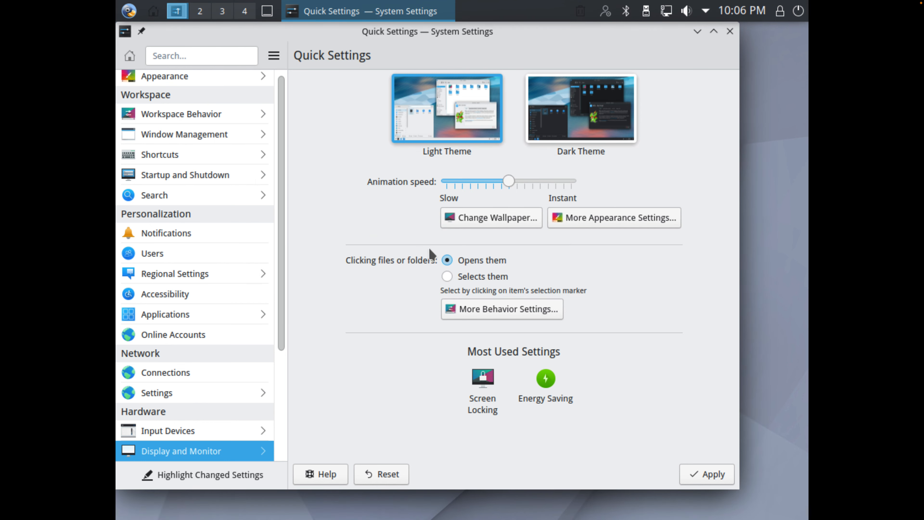
Step: Set the display resolution to 2560x1440 (16:9) and apply it
click(485, 257)
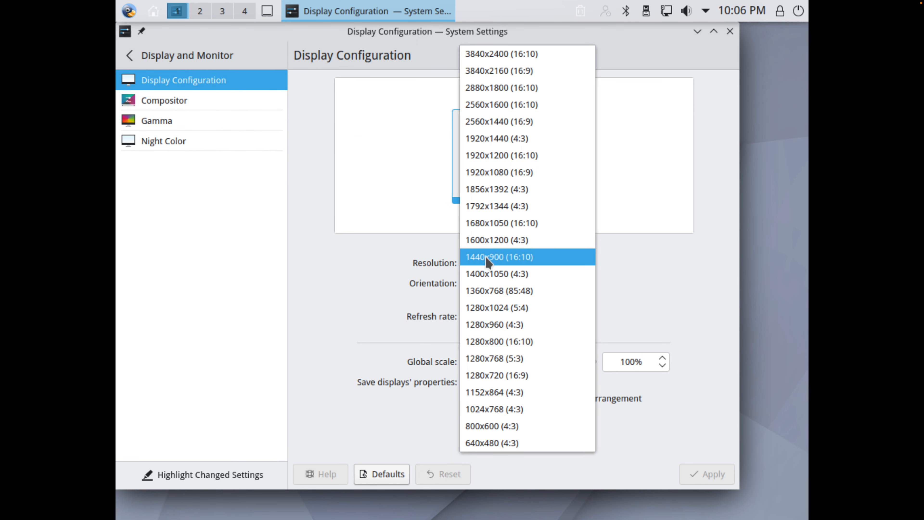
click(520, 123)
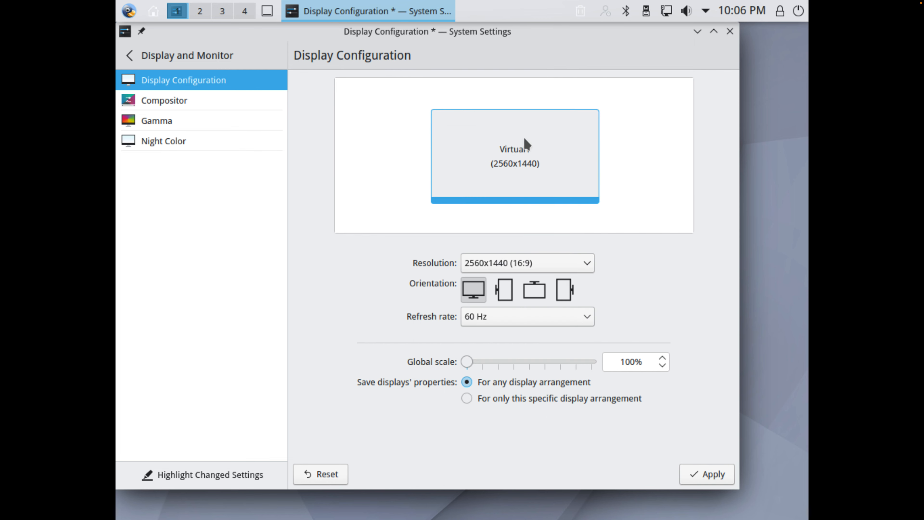
click(714, 473)
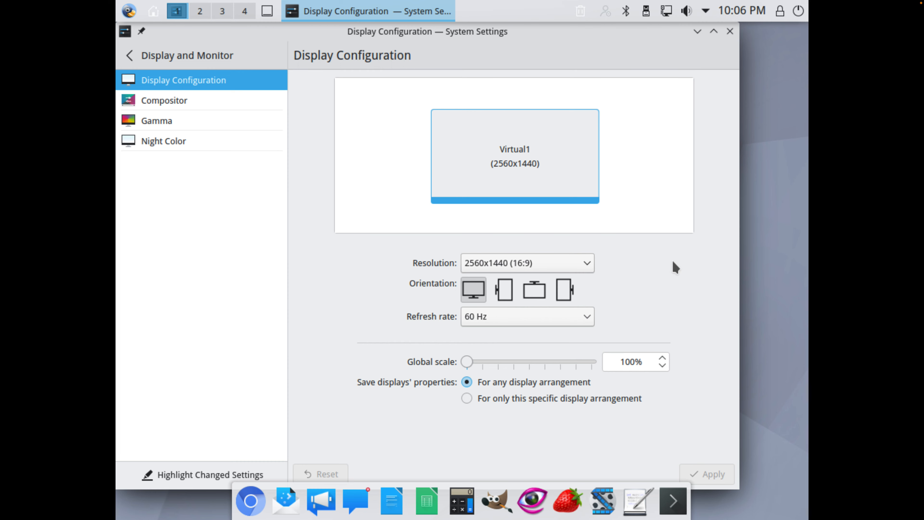
Step: Try the 3840x2400 (16:10) display resolution by selecting and applying it
click(570, 308)
click(568, 332)
click(540, 260)
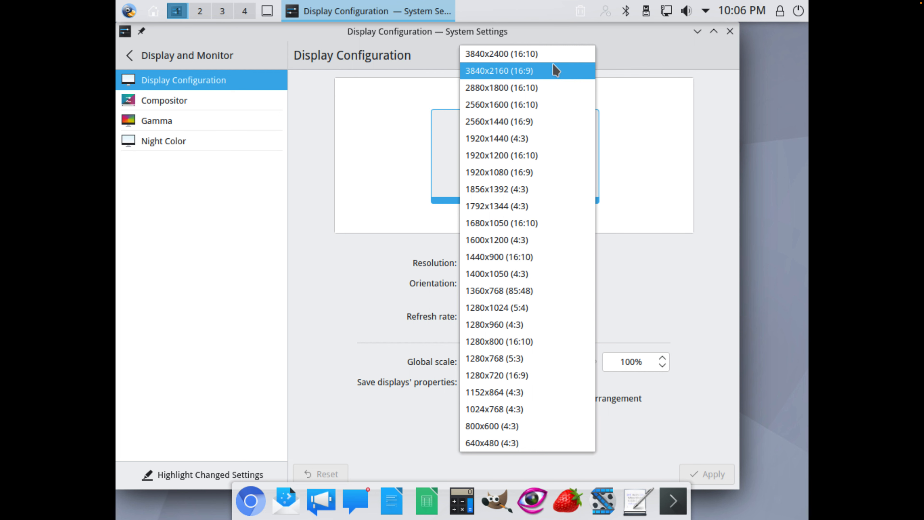
click(547, 59)
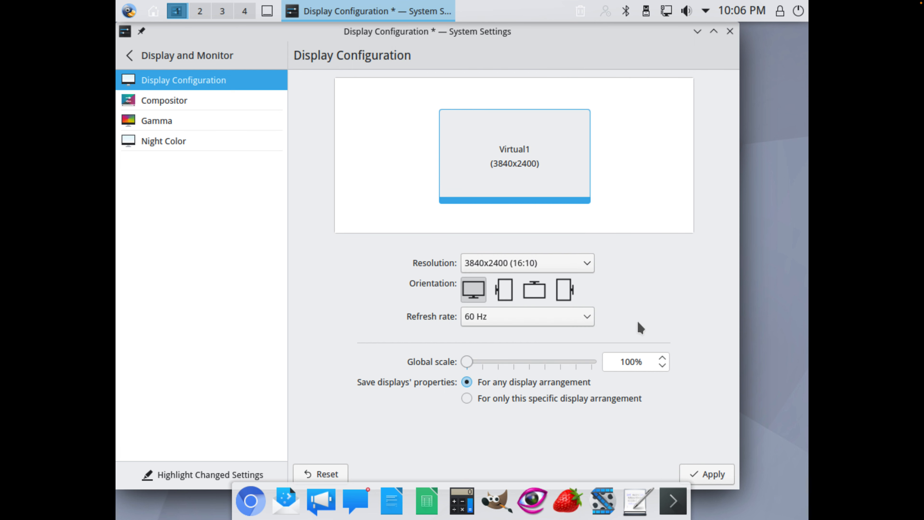
click(704, 472)
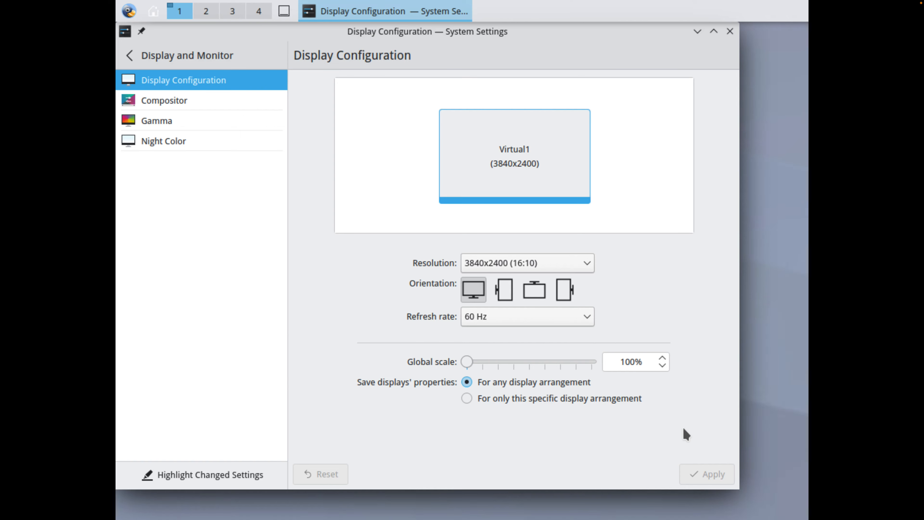
Step: Try the 1400x1050 (4:3) display resolution by selecting and applying it
click(560, 268)
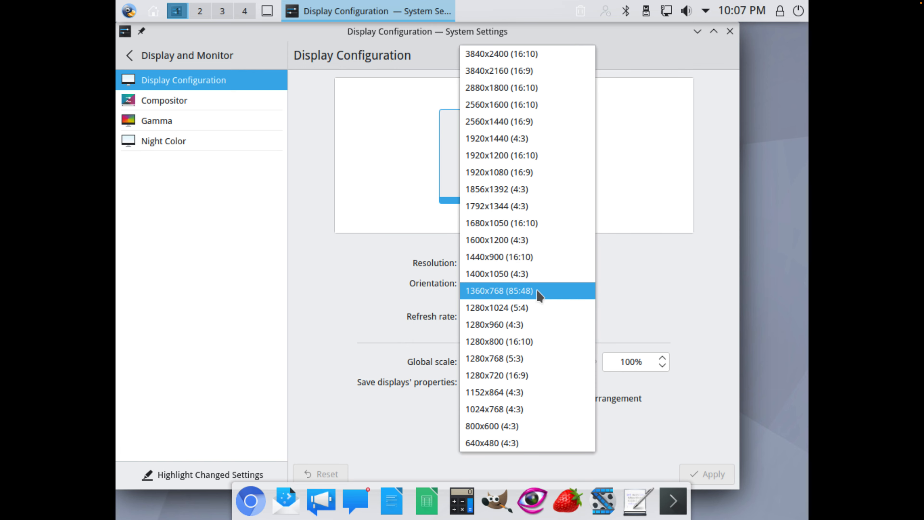
click(534, 279)
click(709, 473)
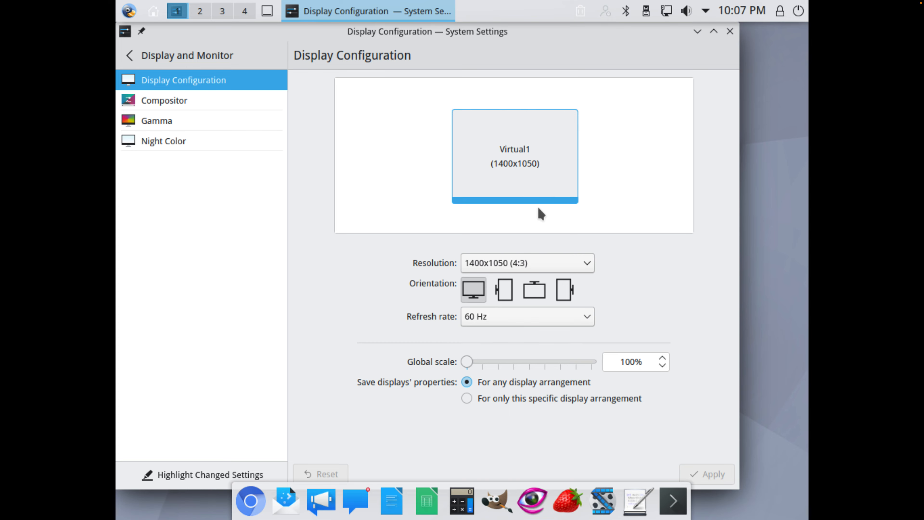
Step: Return the display resolution to 2560x1440 (16:9) and apply the change
click(550, 261)
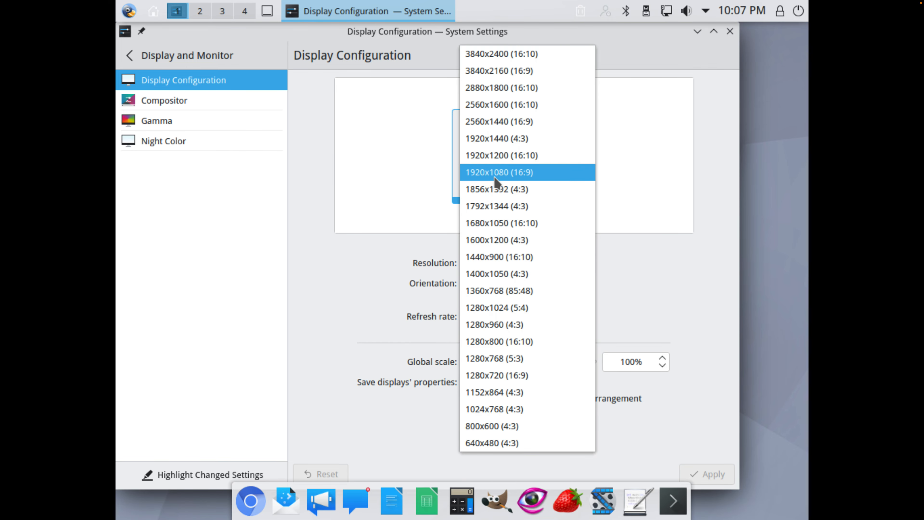
click(513, 121)
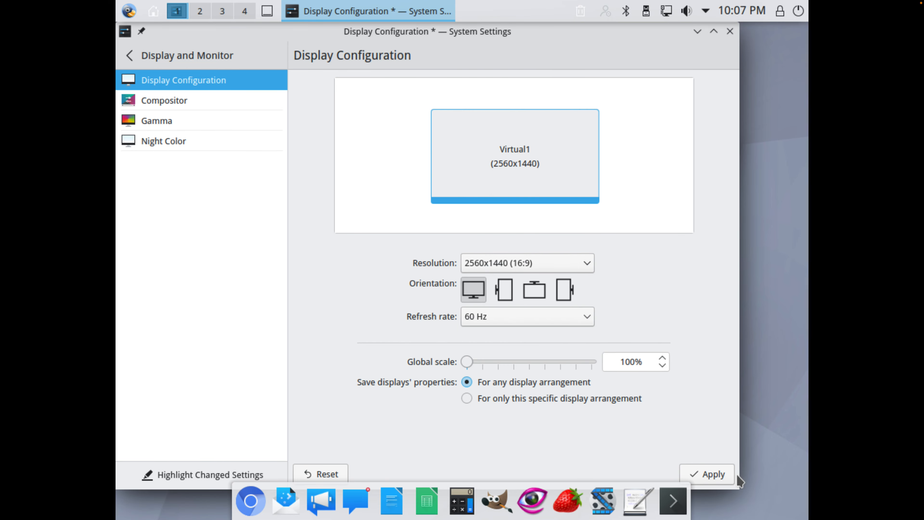
click(731, 475)
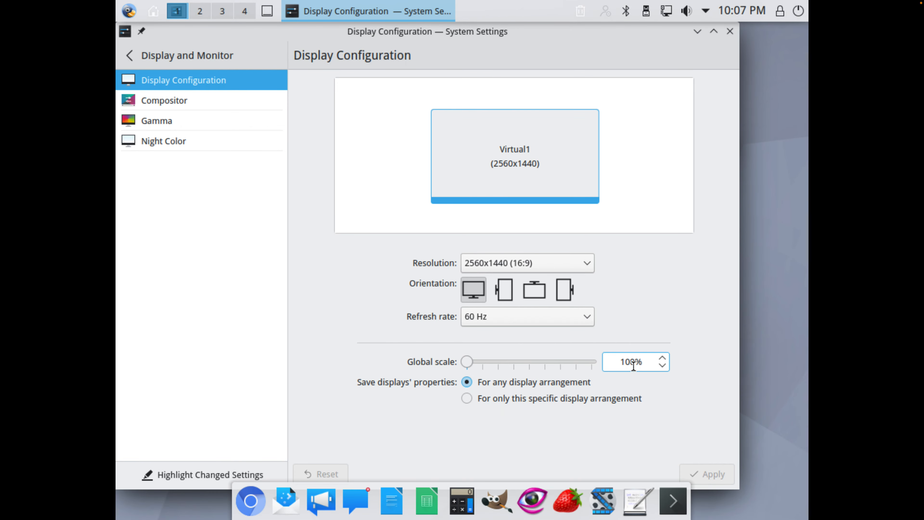
Step: Set the global display scale to 125%, apply it and dismiss the restart notice
click(484, 363)
click(704, 473)
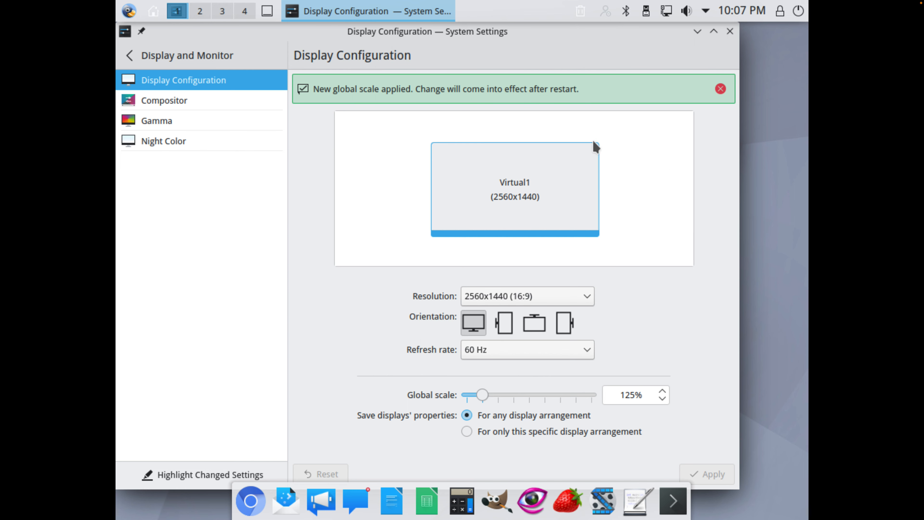
click(720, 90)
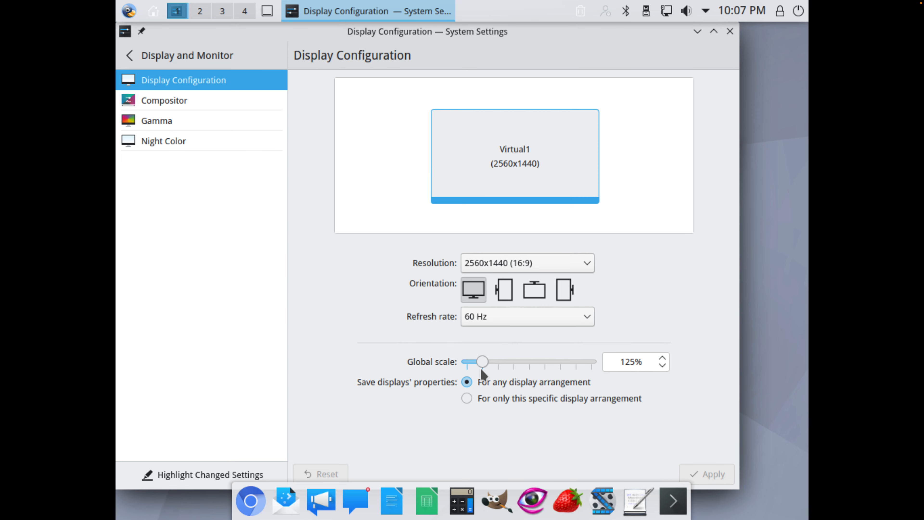
Step: Set the global display scale back to 100%, apply it and close System Settings
drag(483, 368, 470, 369)
click(709, 474)
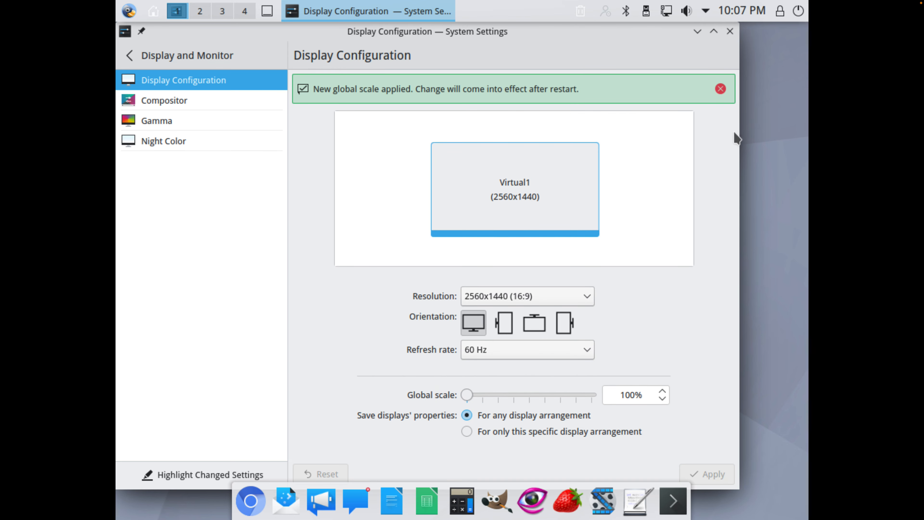
click(731, 31)
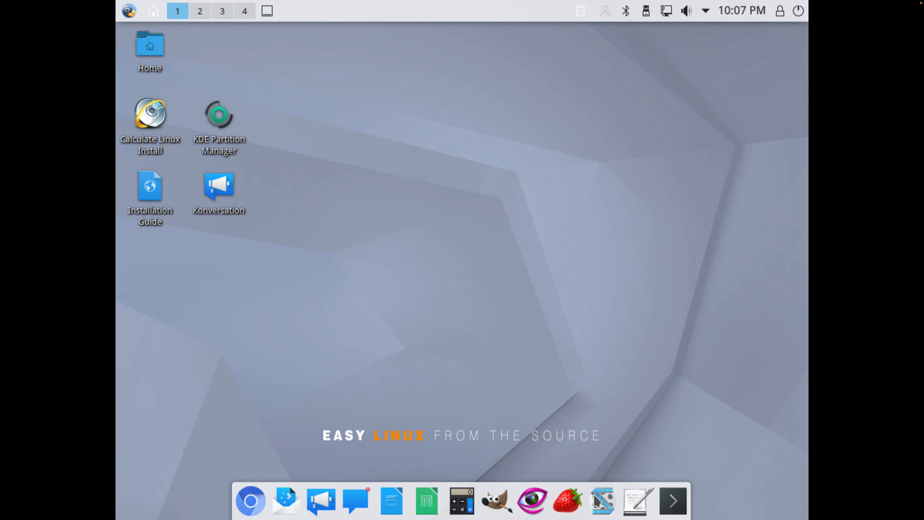
Step: Launch SMPlayer and close it again
click(599, 501)
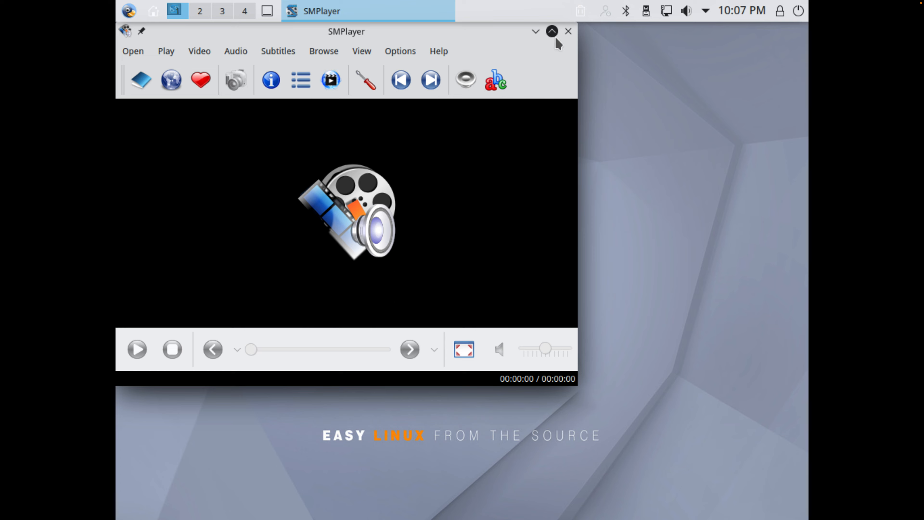
click(568, 31)
click(166, 121)
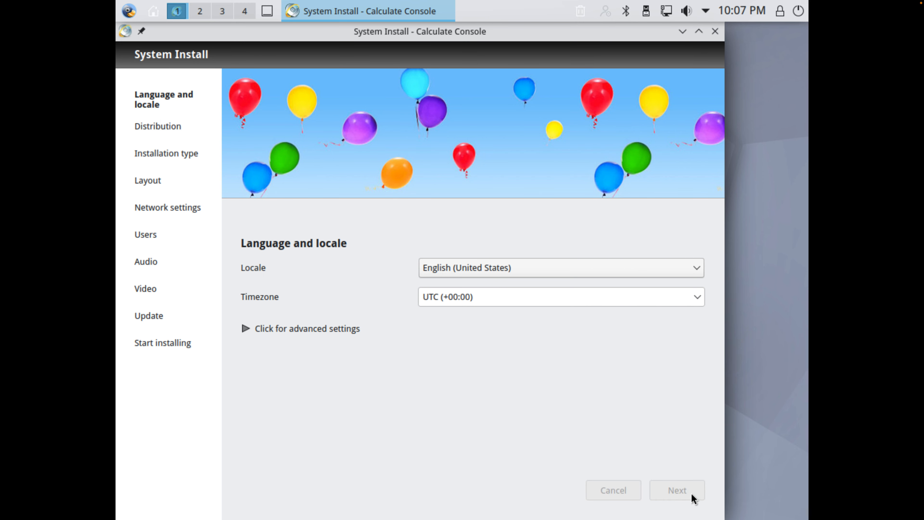
click(692, 490)
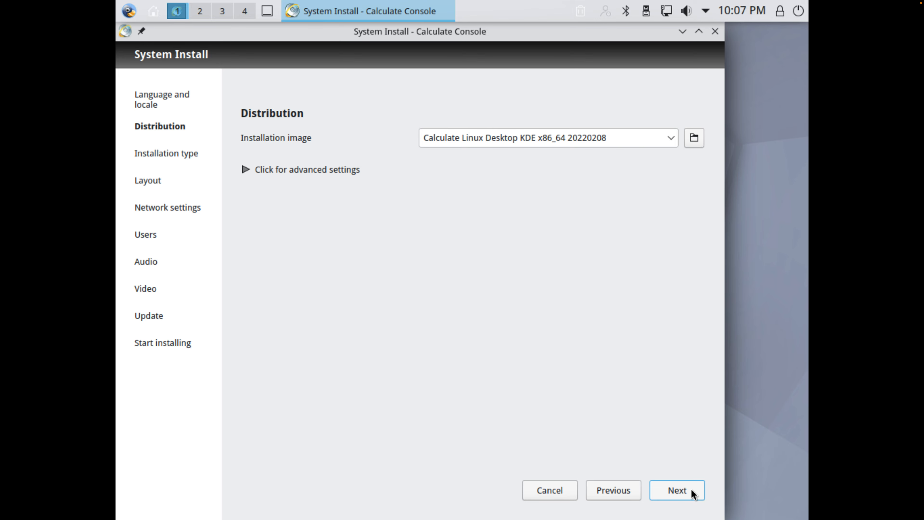
click(691, 489)
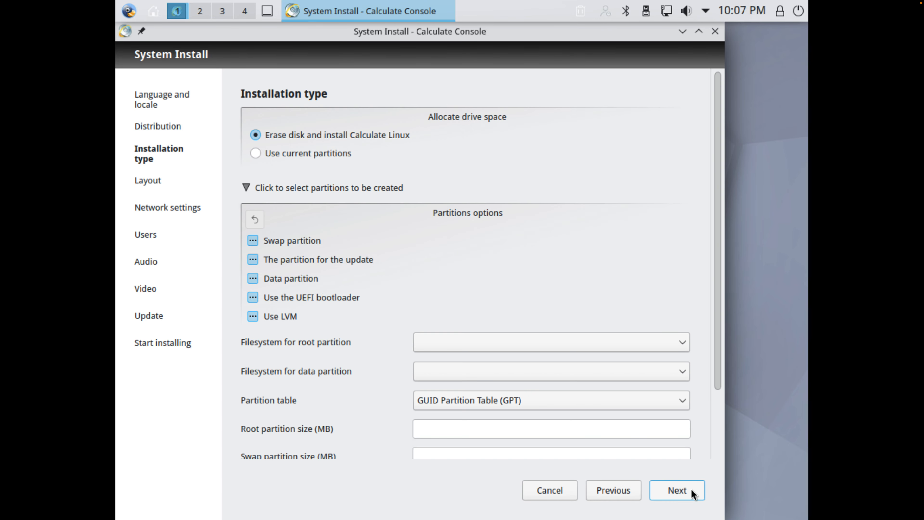
Step: Accept erasing the disk to install Calculate Linux, the proposed btrfs partition layout and migration of the network settings
click(692, 489)
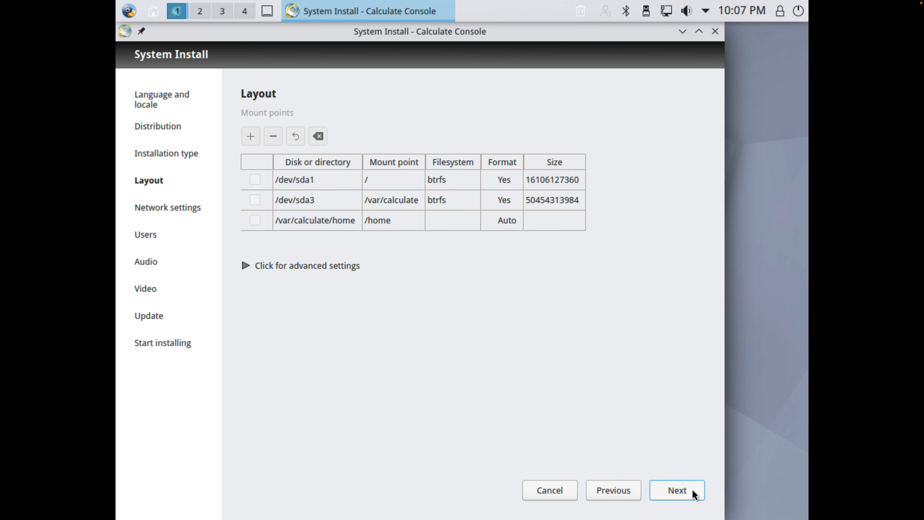
click(690, 489)
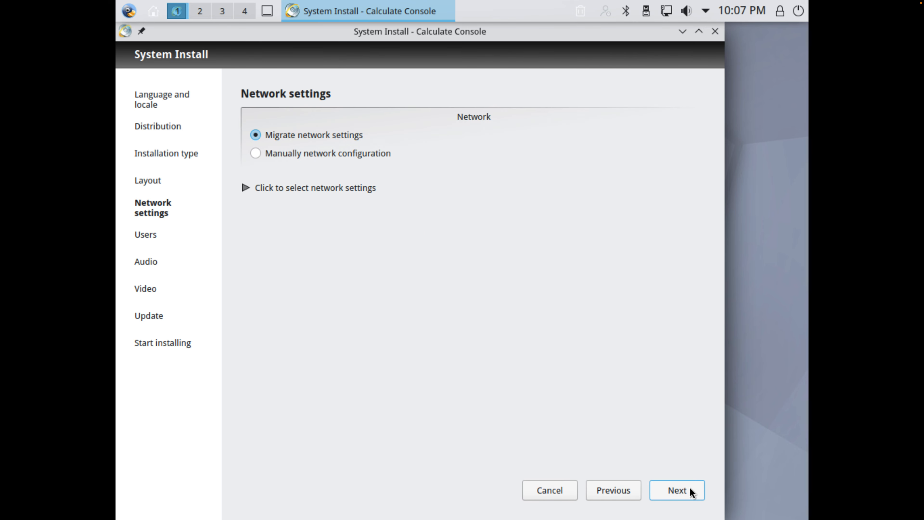
click(689, 488)
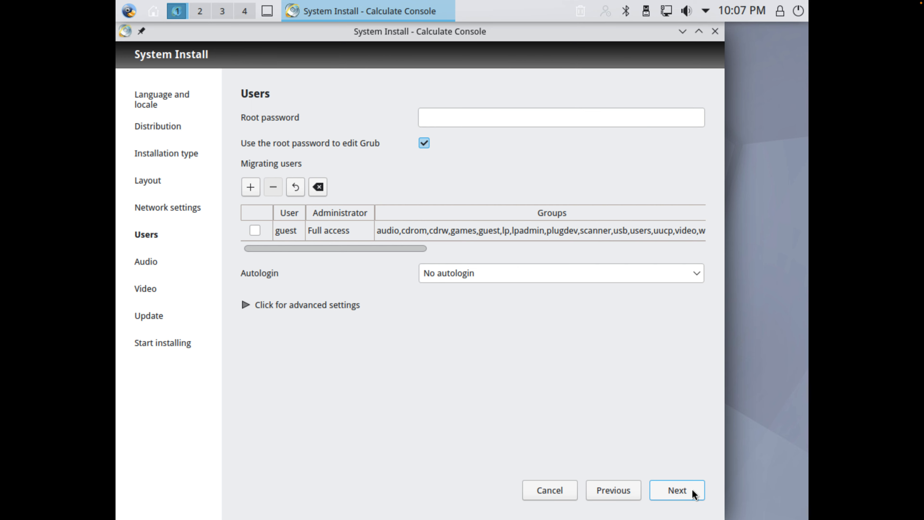
Step: Try to continue past the Users page, and enter and repeat the root password in its dialog
click(692, 489)
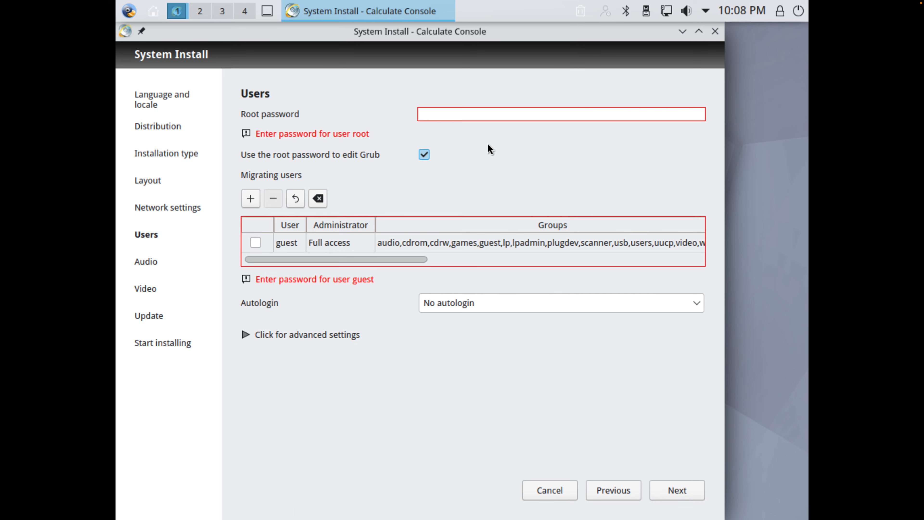
click(487, 115)
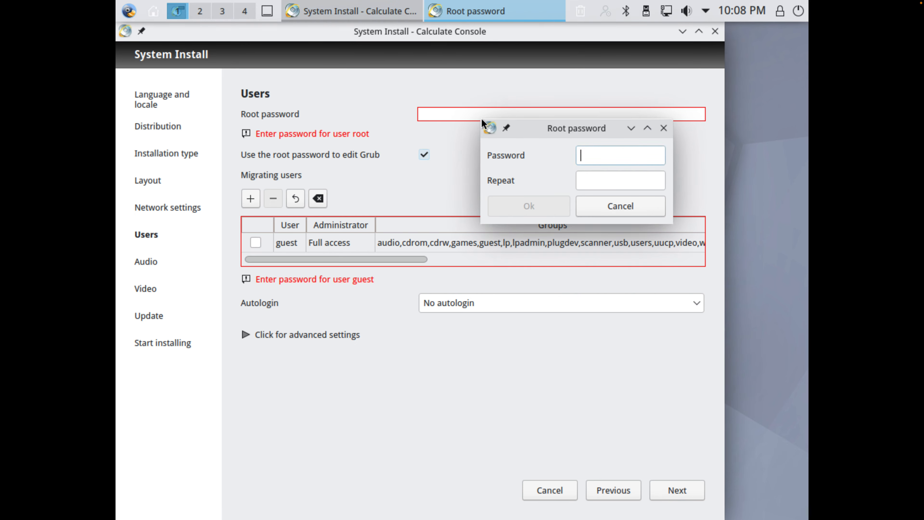
click(660, 127)
click(591, 115)
text(******)
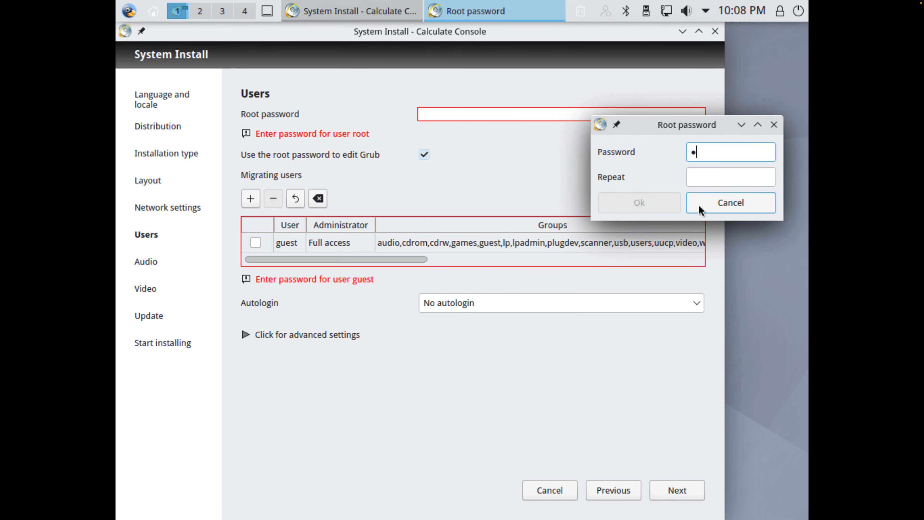
text(**)
click(707, 177)
text(*****)
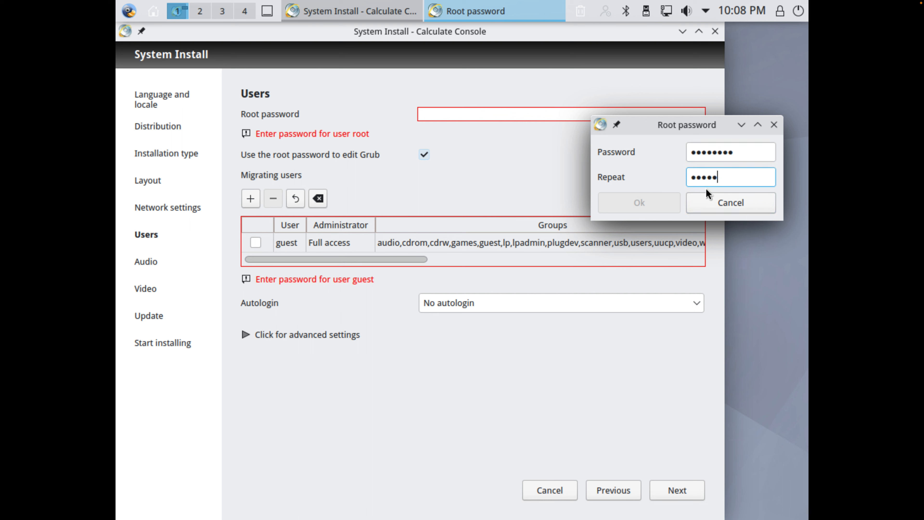
text(*)
click(678, 203)
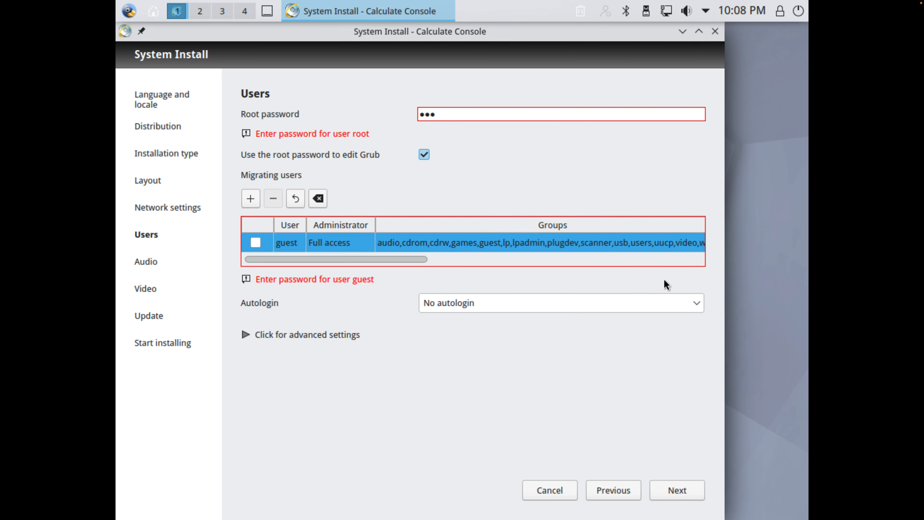
click(452, 116)
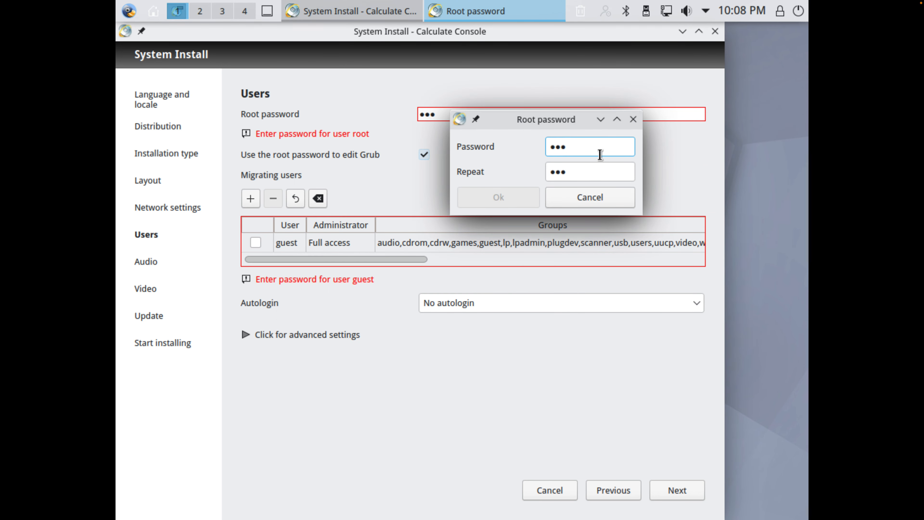
drag(599, 154, 479, 140)
key(BackSpace)
click(590, 197)
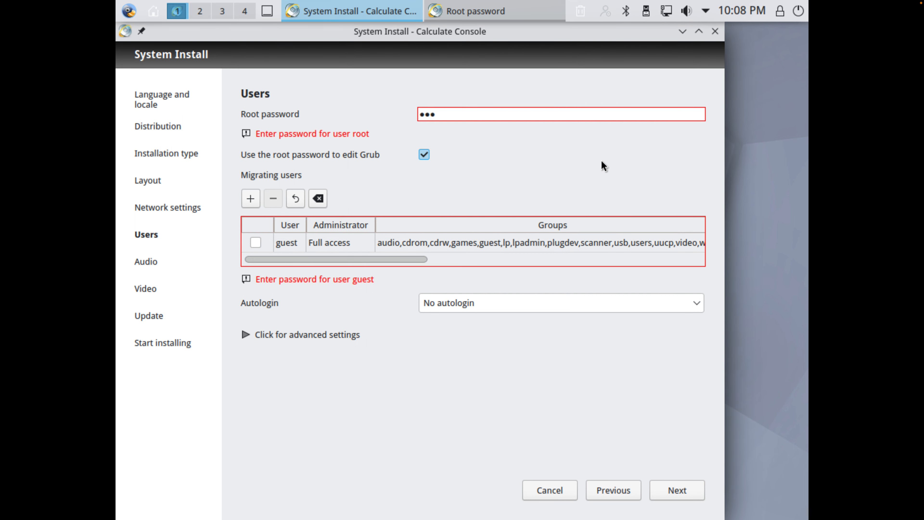
Step: Clear both root password fields, re-enter the root password with its repetition, and confirm it
click(492, 114)
click(620, 166)
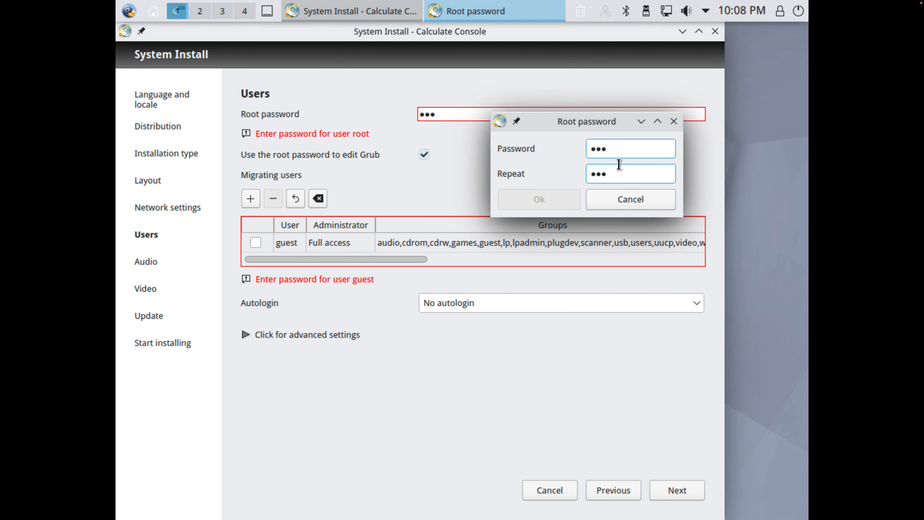
click(614, 174)
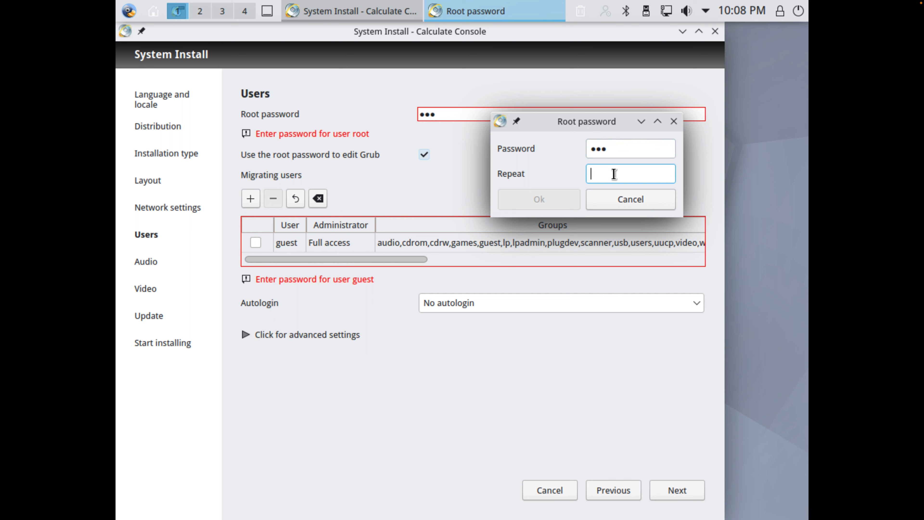
click(620, 143)
key(BackSpace)
text(***)
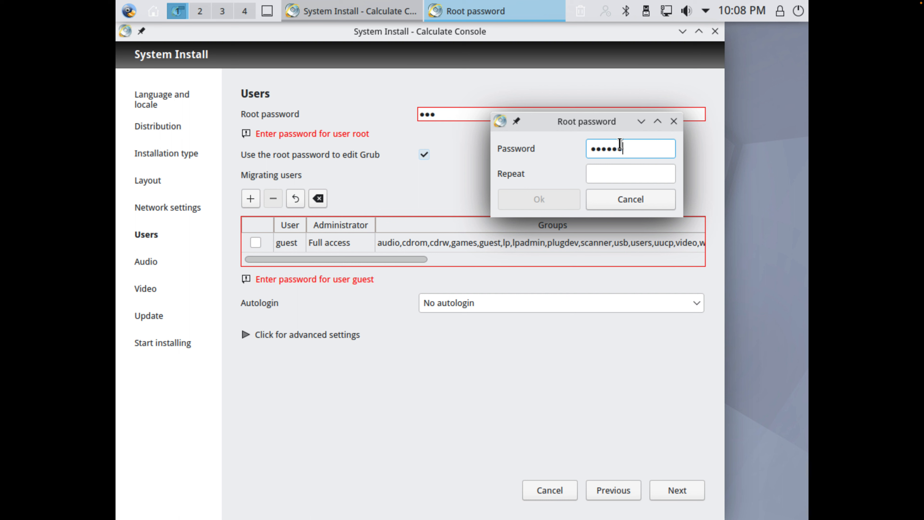
click(637, 174)
text(*********)
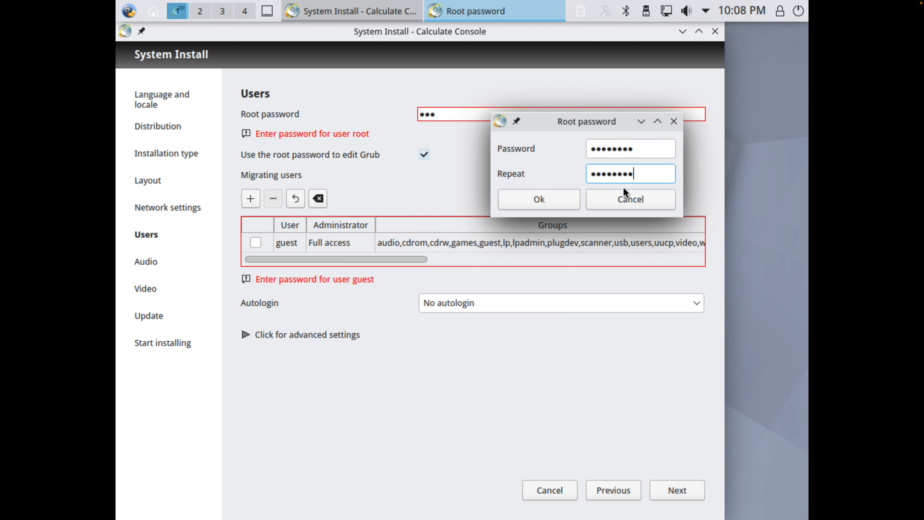
click(567, 200)
click(450, 243)
click(445, 117)
double_click(431, 115)
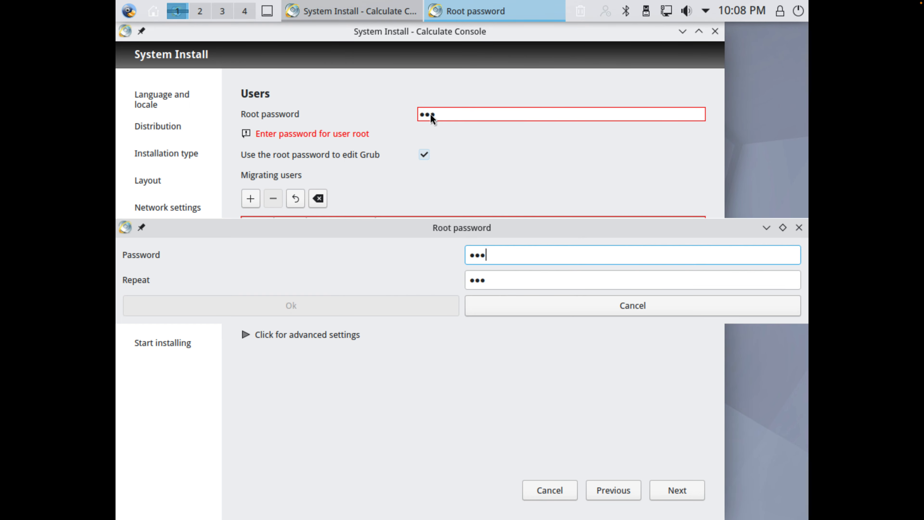
click(548, 305)
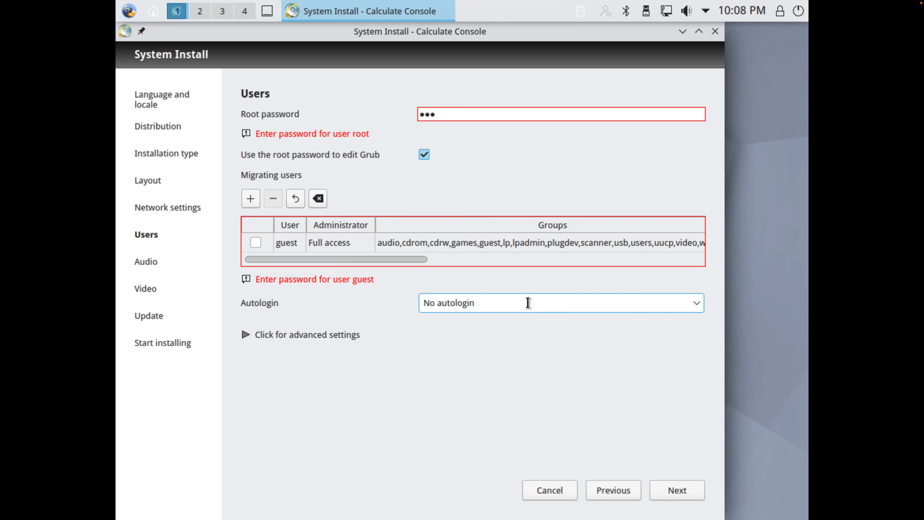
Step: Select the guest account for migration, set Autologin to guest, and try to continue to the following page
click(268, 245)
click(256, 243)
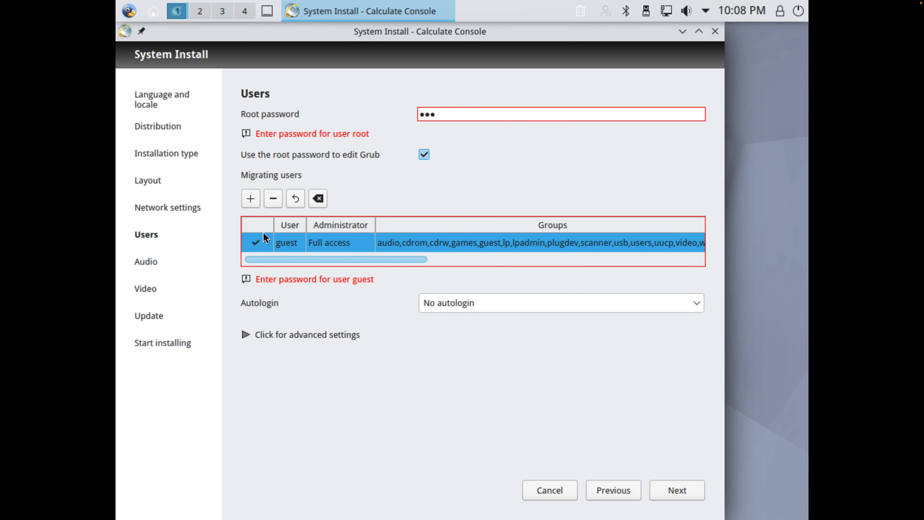
double_click(488, 304)
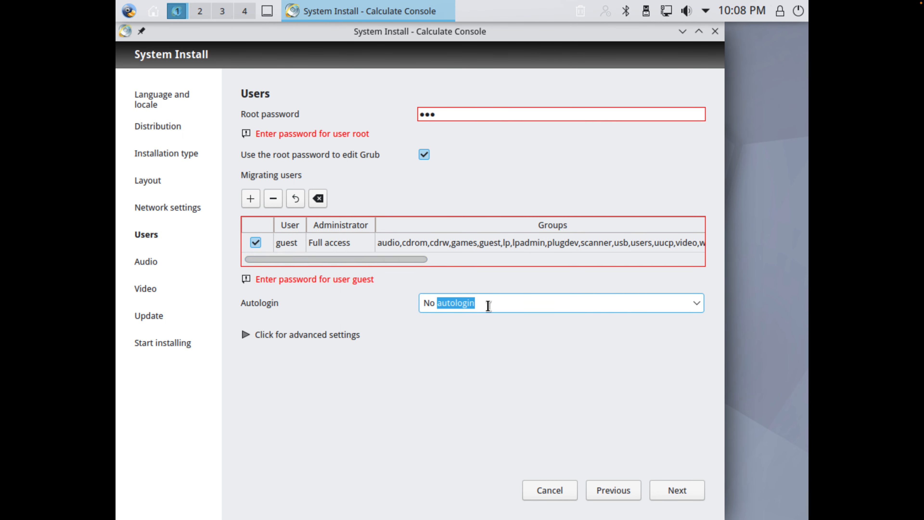
click(695, 304)
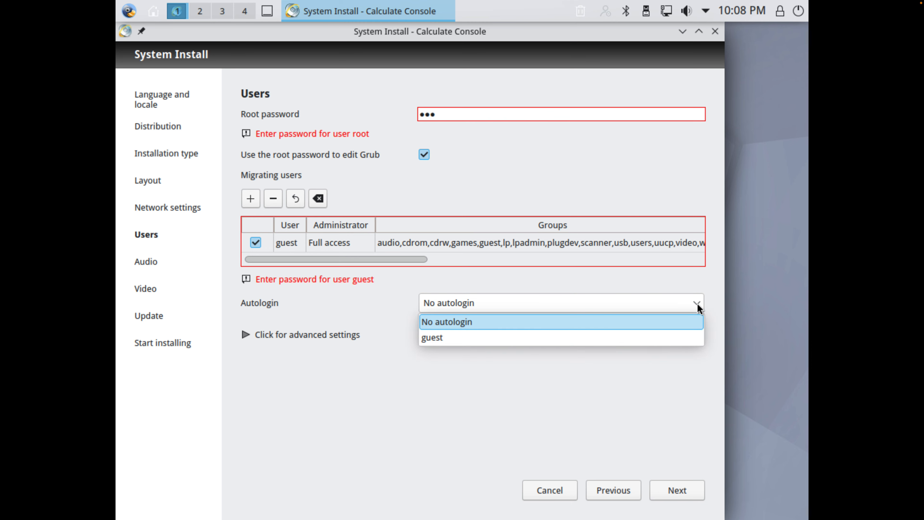
click(644, 335)
click(662, 491)
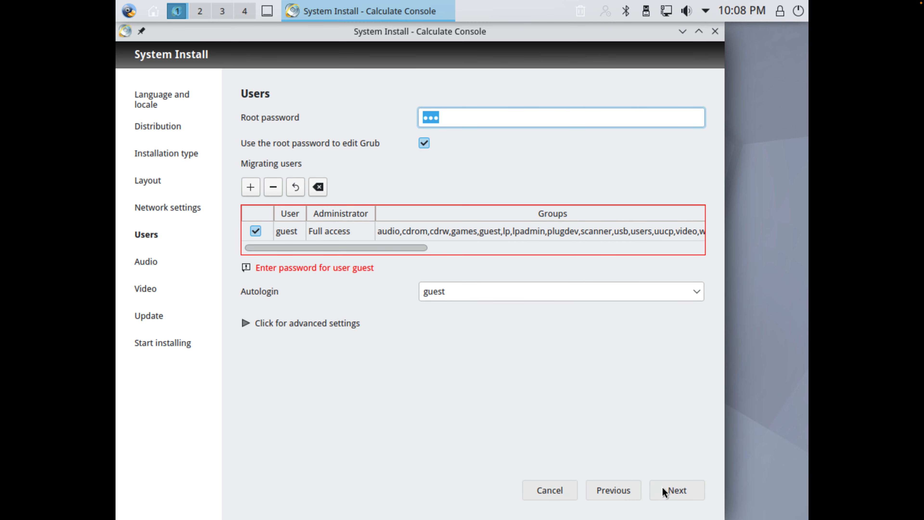
Step: Disable using the root password to edit Grub and enter the root password anew in its dialog
click(424, 143)
click(449, 120)
key(BackSpace)
key(BackSpace)
key(BackSpace)
text(•••)
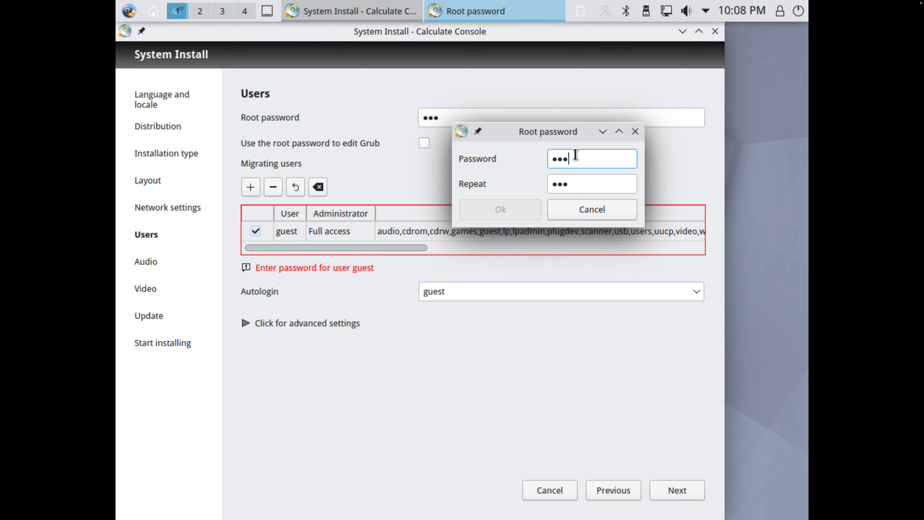
key(BackSpace)
key(BackSpace)
key(BackSpace)
key(BackSpace)
key(BackSpace)
key(BackSpace)
key(BackSpace)
text(••••••••)
Step: Repeat the root password and confirm it, try to open the Audio page, and decline to continue
click(607, 179)
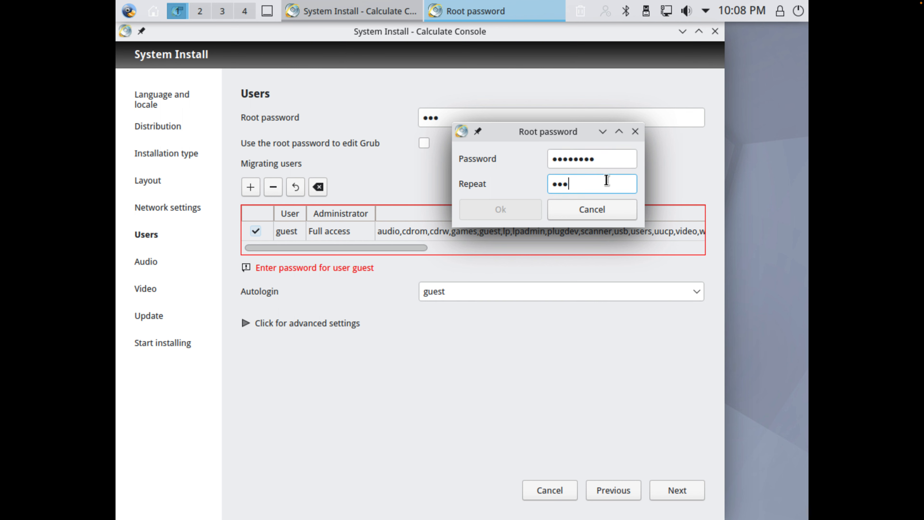
key(BackSpace)
key(BackSpace)
text(•••••••••)
key(BackSpace)
click(532, 208)
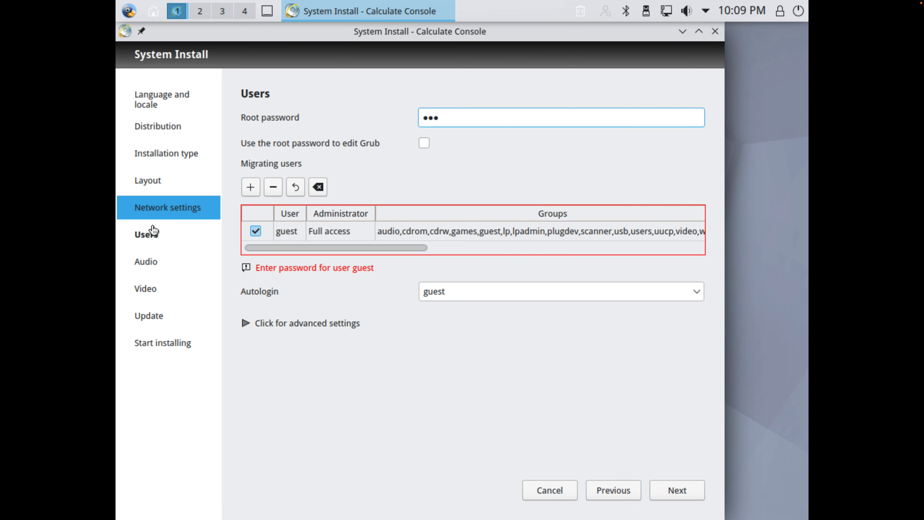
click(141, 264)
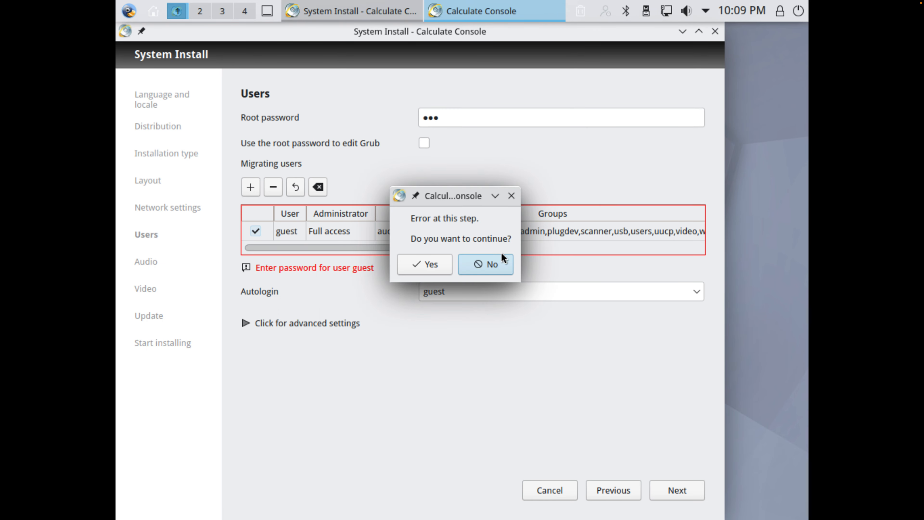
click(504, 260)
Step: Add a migrating user with the account's user name, Full access administrator rights and a repeated account password
click(250, 187)
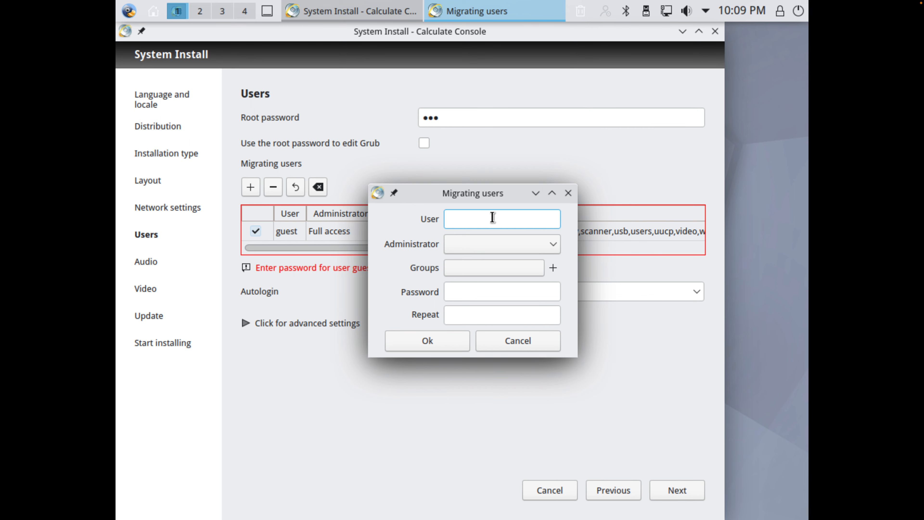
text(isaiah)
click(511, 240)
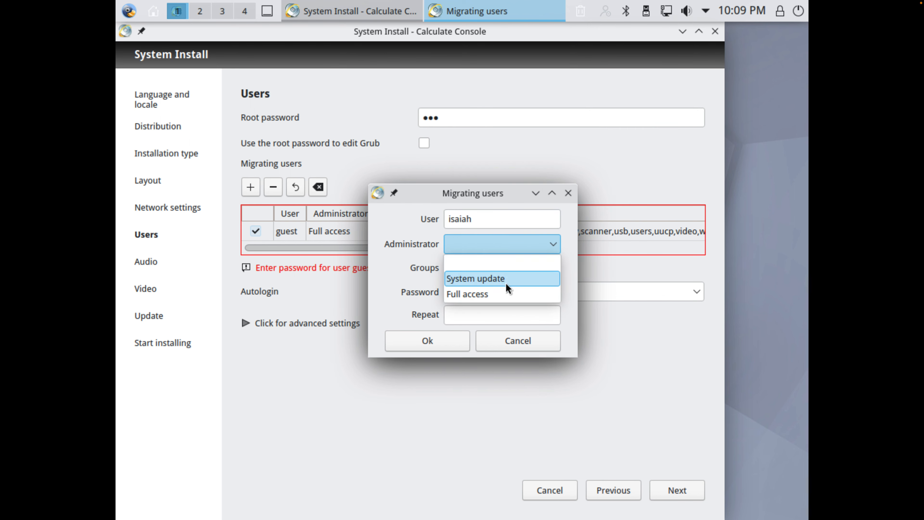
click(505, 291)
click(494, 269)
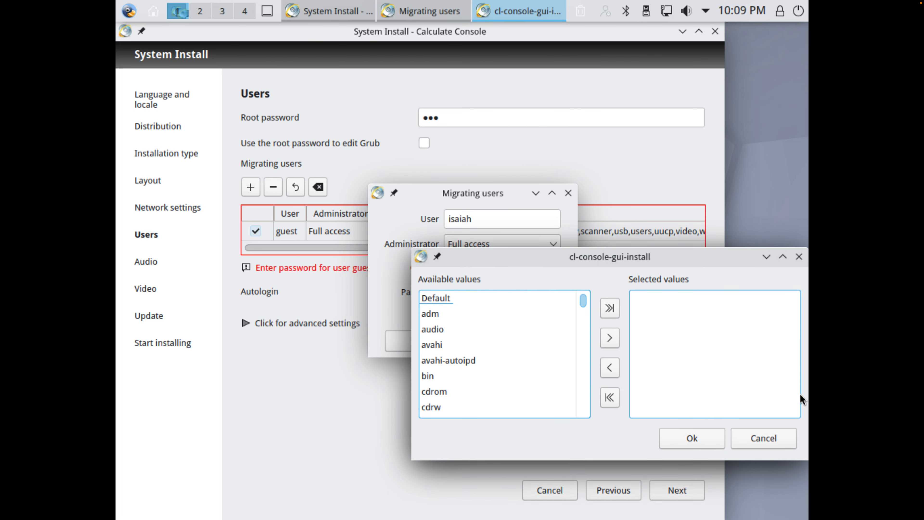
click(764, 438)
click(512, 298)
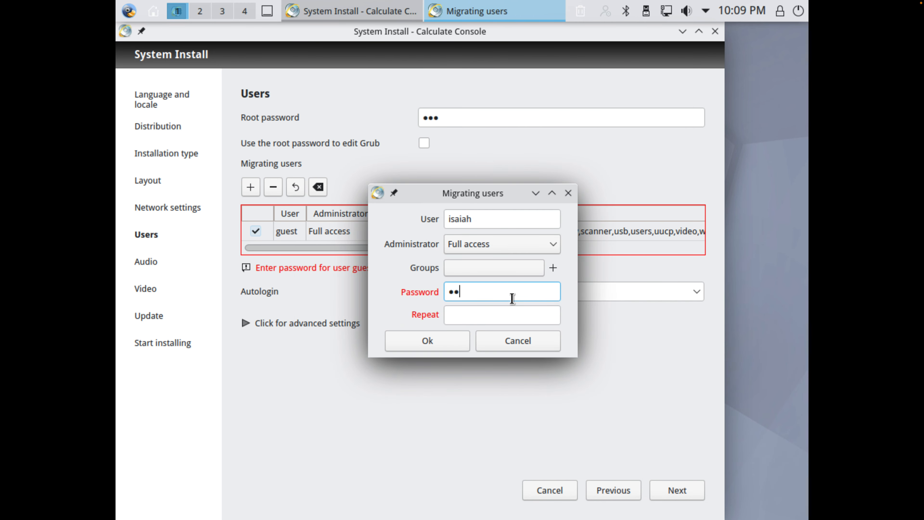
text(••••••)
click(502, 314)
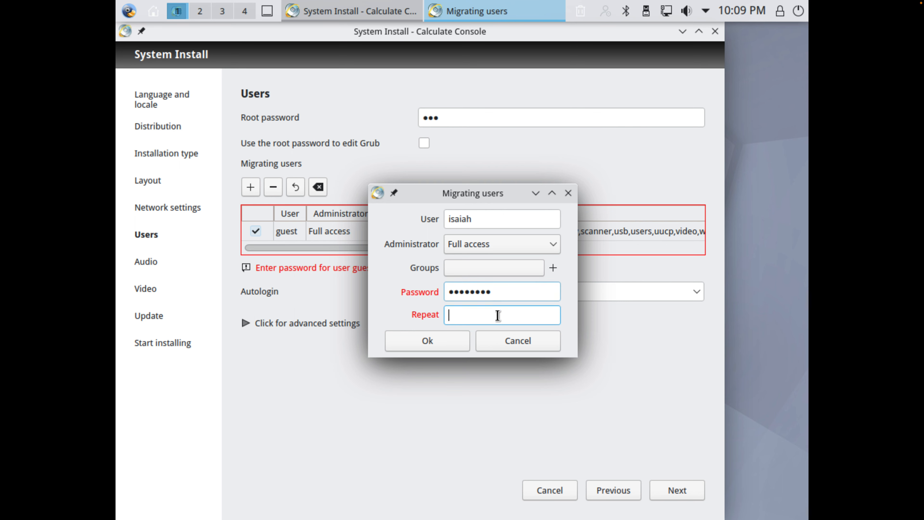
text(•••••••••)
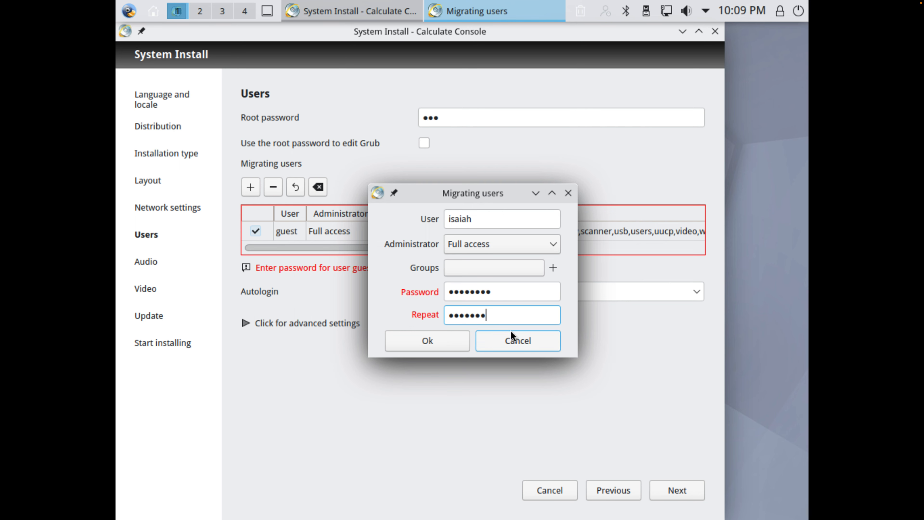
click(462, 341)
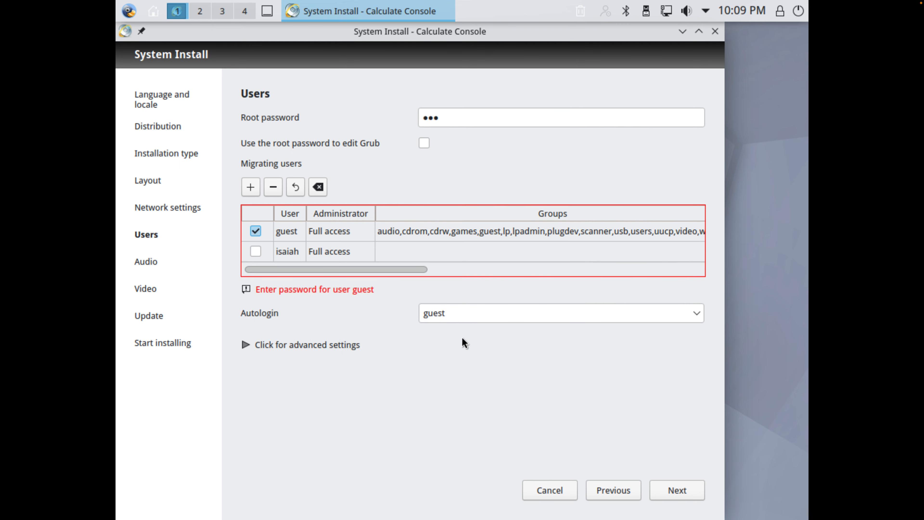
Step: Select the newly added user for migration instead of guest and try to continue
click(654, 489)
click(255, 253)
click(256, 252)
click(682, 489)
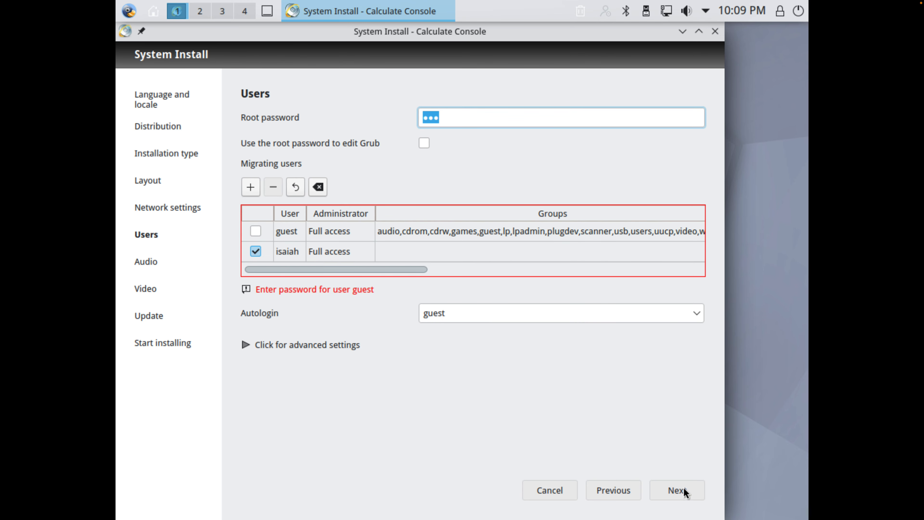
Step: Replace the root password and its repetition, confirm the dialog and try to continue
click(486, 122)
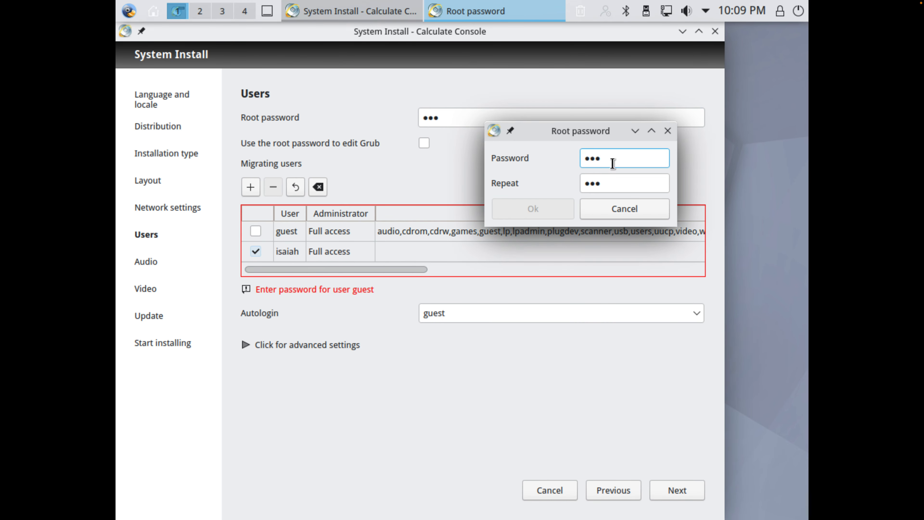
key(BackSpace)
key(BackSpace)
key(BackSpace)
text(123)
click(606, 179)
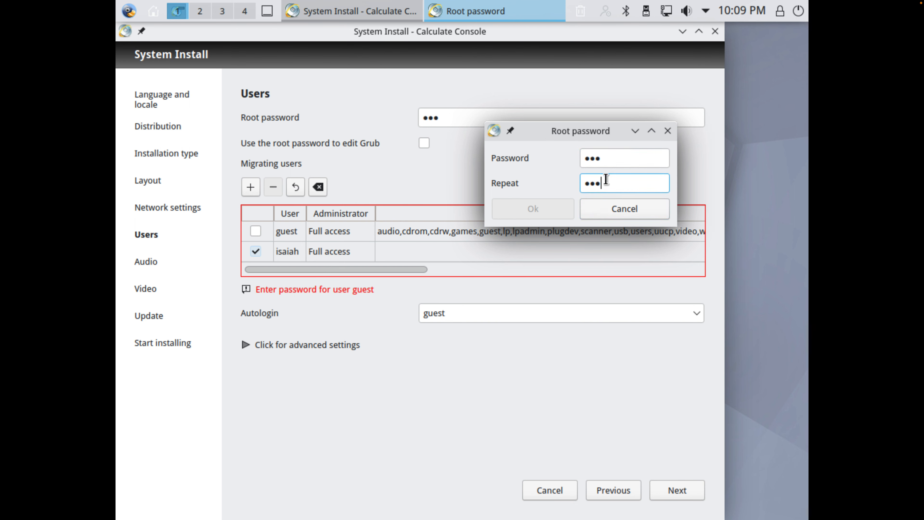
key(BackSpace)
key(BackSpace)
text(123)
click(567, 207)
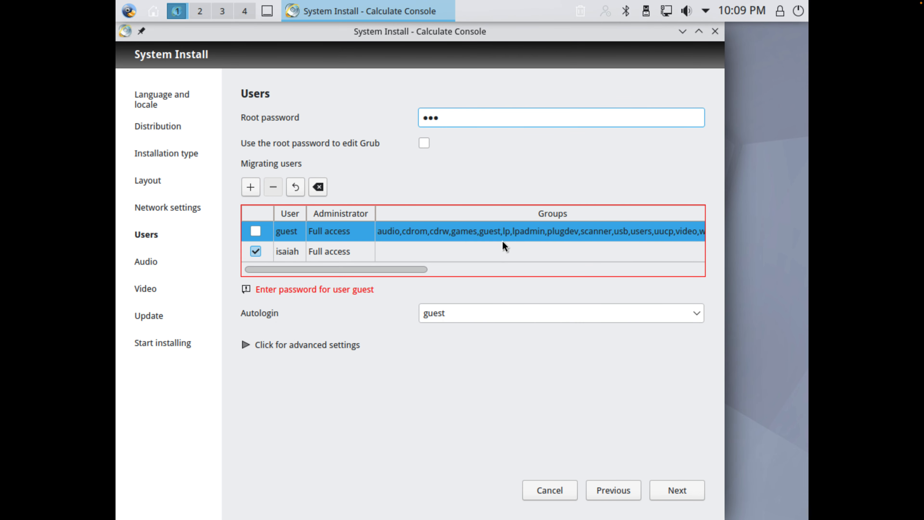
click(680, 494)
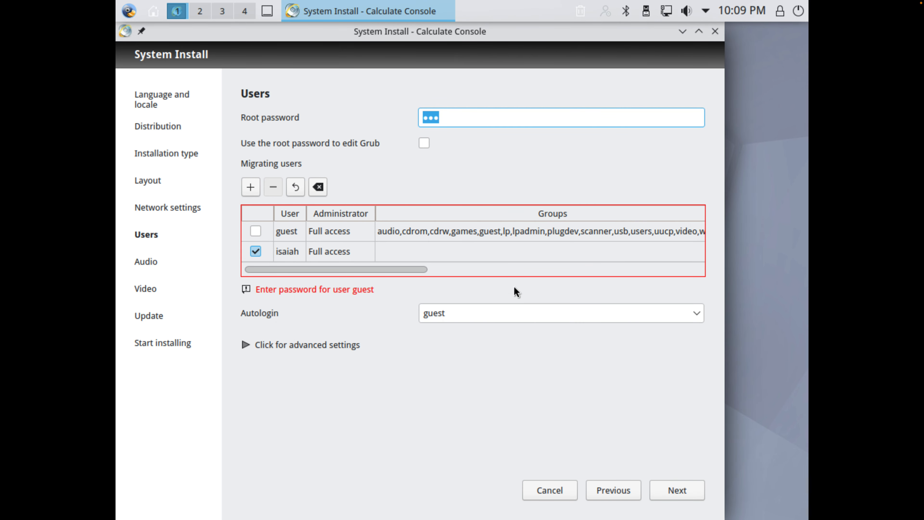
Step: Enable using the root password to edit Grub, and replace and repeat the root password
click(424, 143)
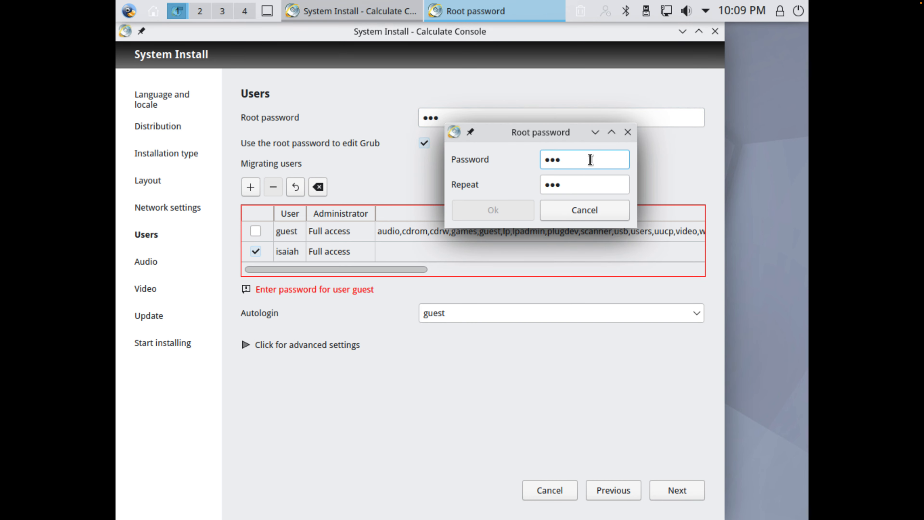
text(••)
key(BackSpace)
key(BackSpace)
text(••••••••)
click(595, 185)
key(BackSpace)
key(BackSpace)
text(•••••••••)
click(481, 219)
click(448, 120)
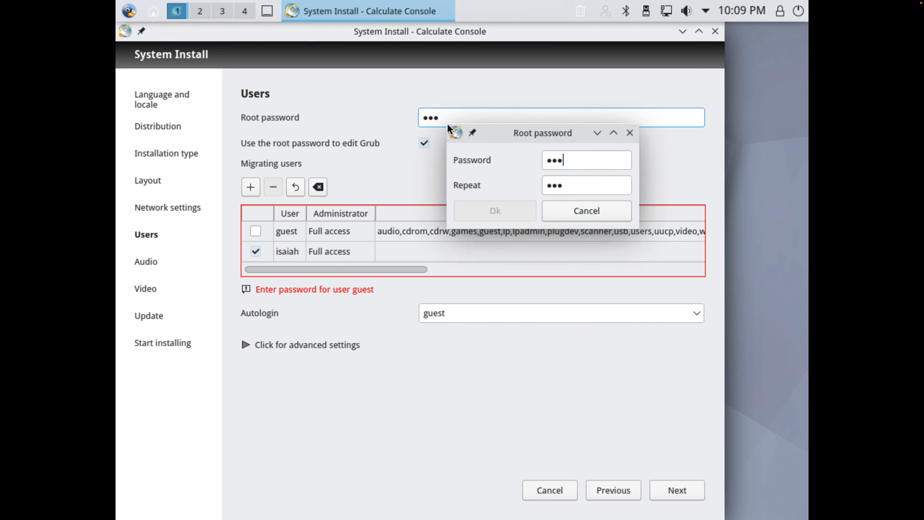
click(569, 210)
Step: Reveal the advanced user settings, turn off user profile encryption and try to continue
drag(445, 41, 494, 41)
click(295, 344)
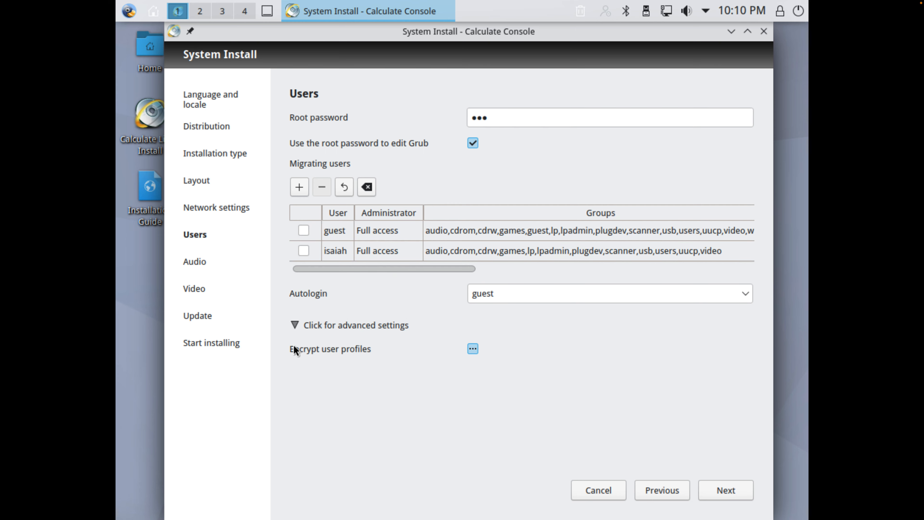
click(470, 351)
click(724, 490)
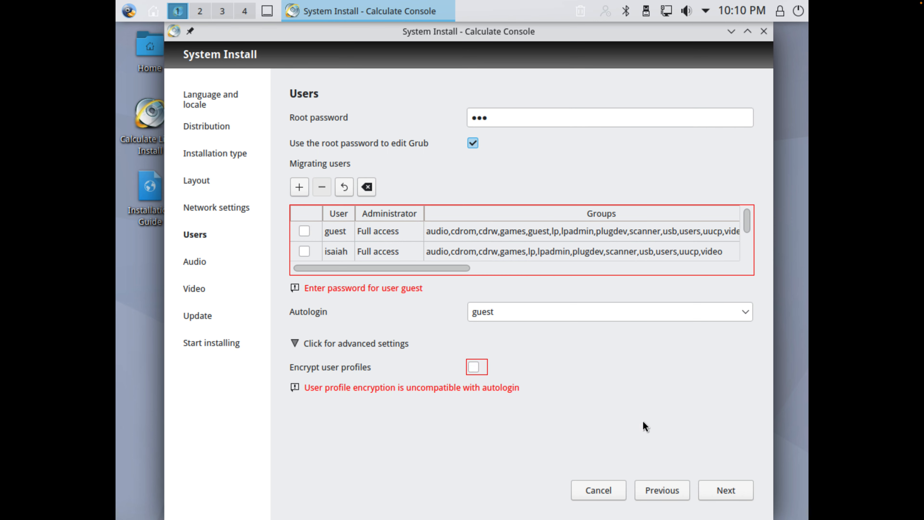
Step: Select the newly added user for migration, enter and repeat the guest account's password, and continue to the Audio page
click(305, 251)
click(301, 236)
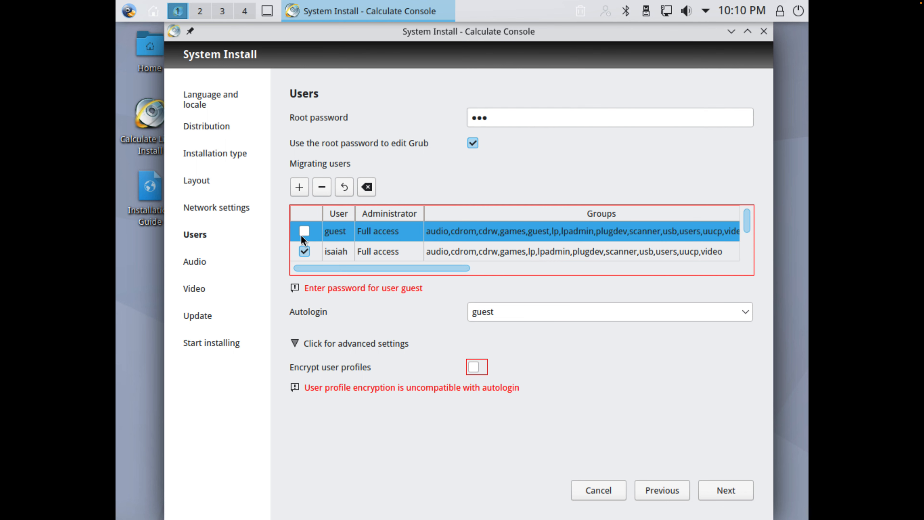
double_click(336, 232)
click(446, 292)
text(123456789)
click(467, 313)
text(12345678)
click(580, 347)
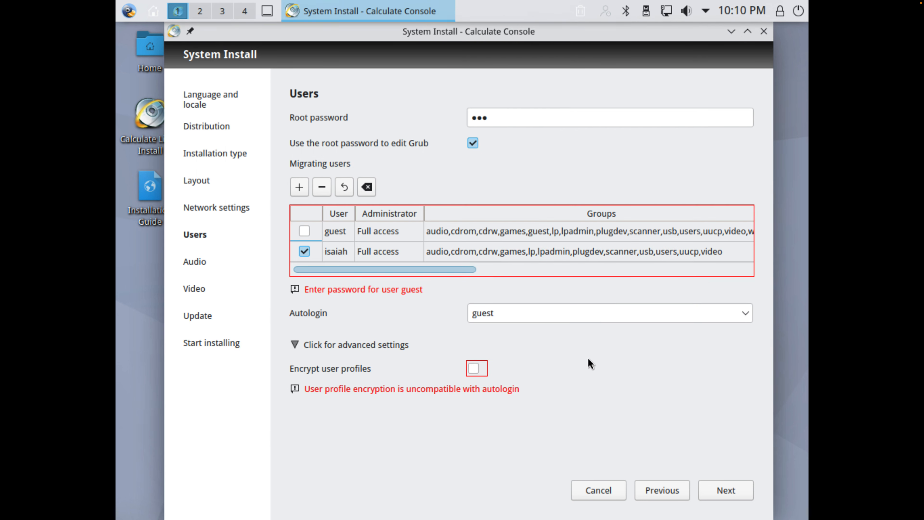
click(724, 490)
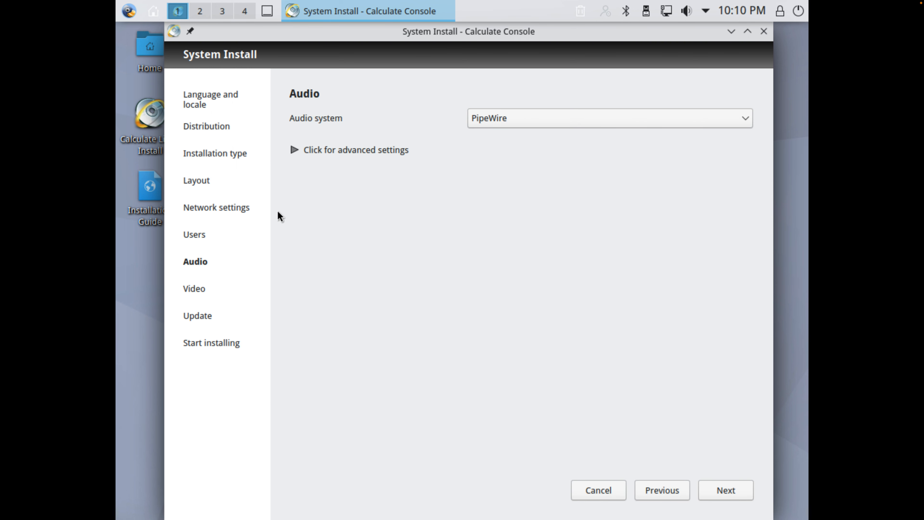
Step: Accept the PipeWire audio system and set the screen resolution to 2560x1440
click(724, 487)
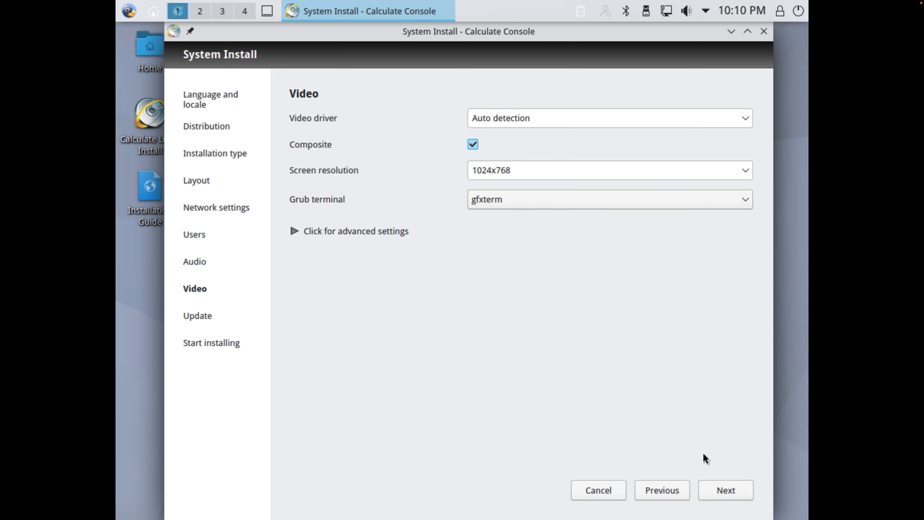
click(496, 169)
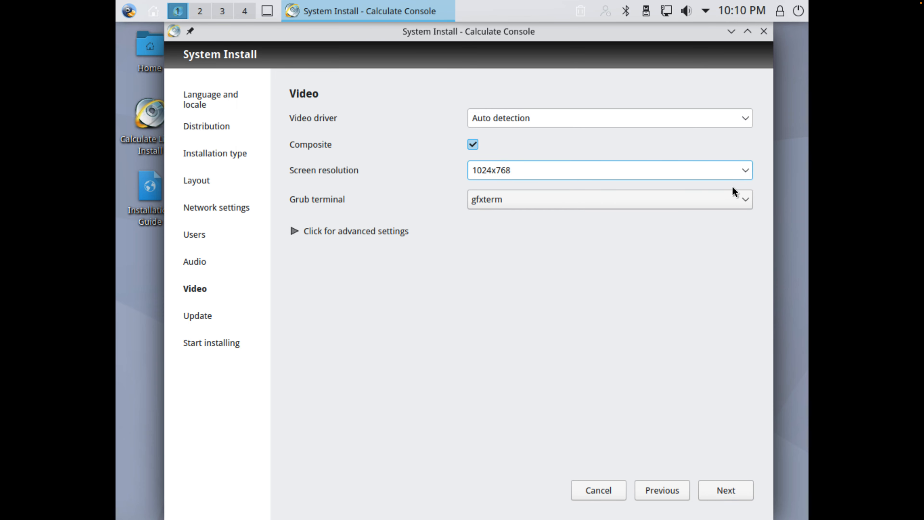
click(745, 172)
scroll(582, 262, down, 2)
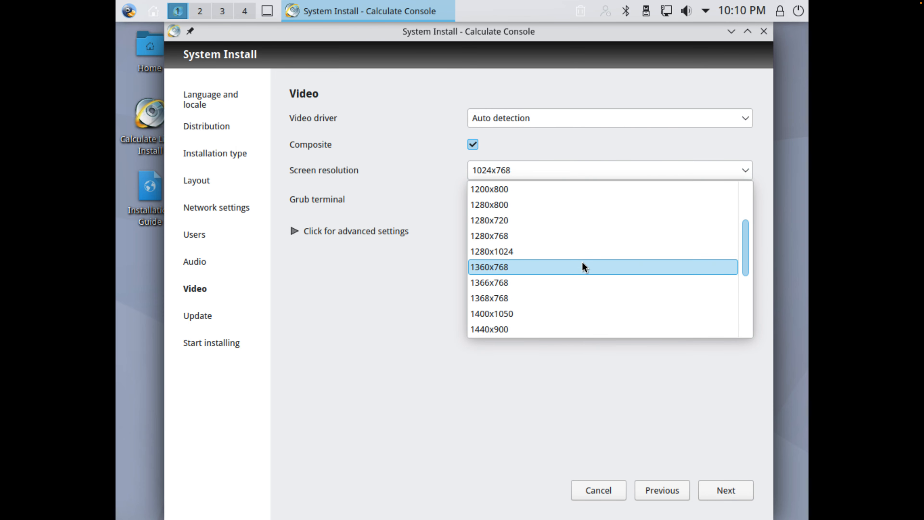
scroll(541, 294, down, 5)
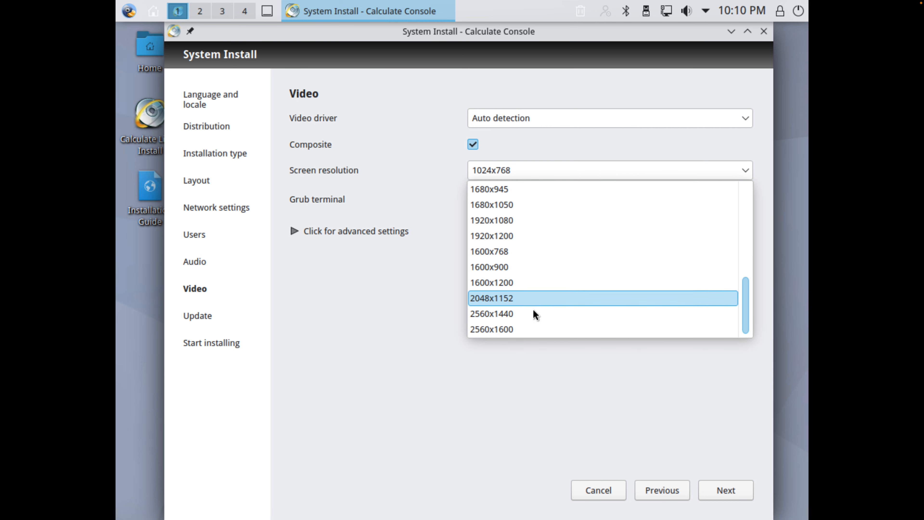
click(533, 312)
Step: Set the video driver to AMD AMDGPU (amdgpu), leave the framebuffer resolution empty and continue to the Update page
click(297, 231)
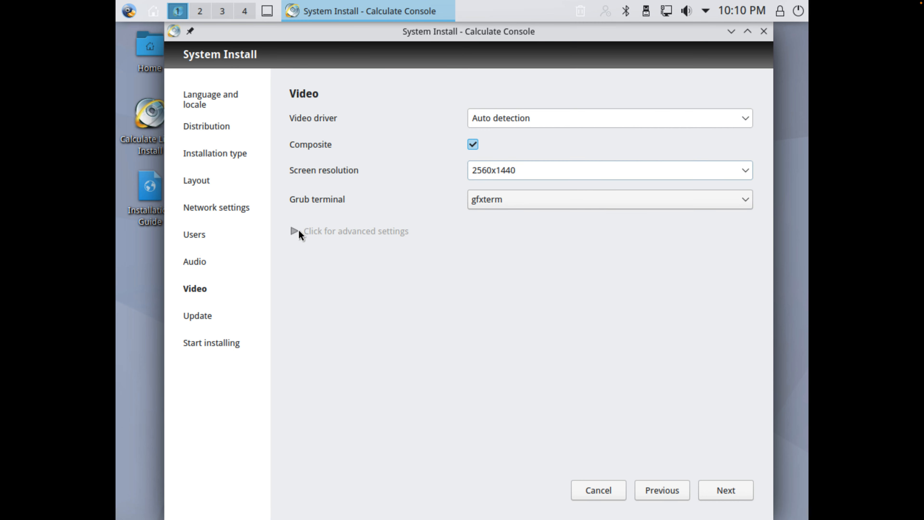
click(745, 123)
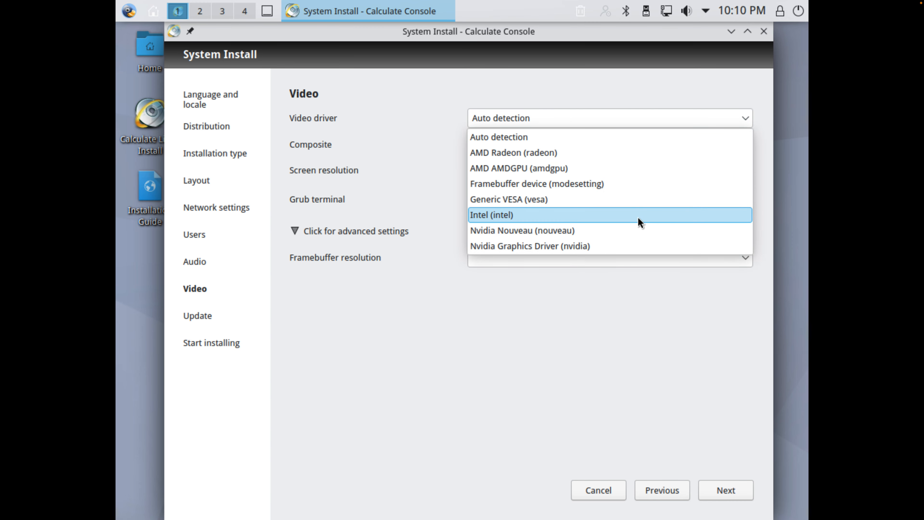
click(591, 173)
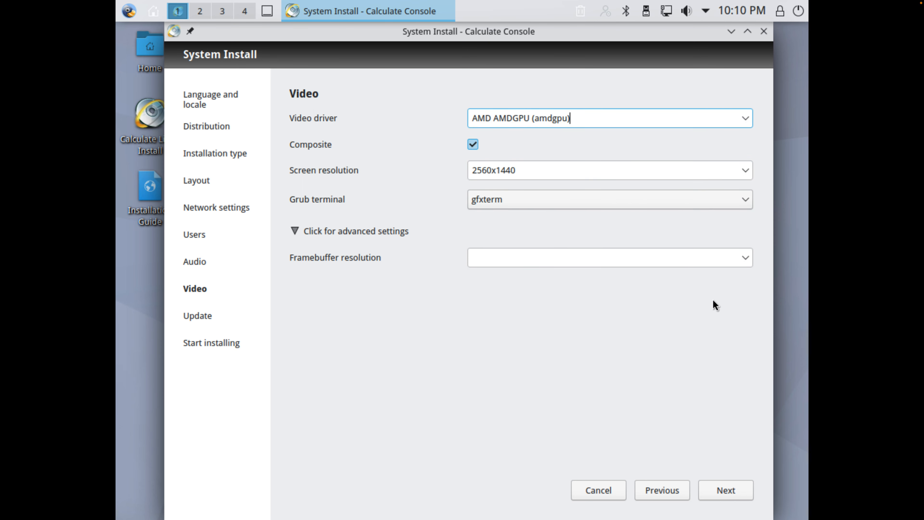
click(747, 259)
click(800, 417)
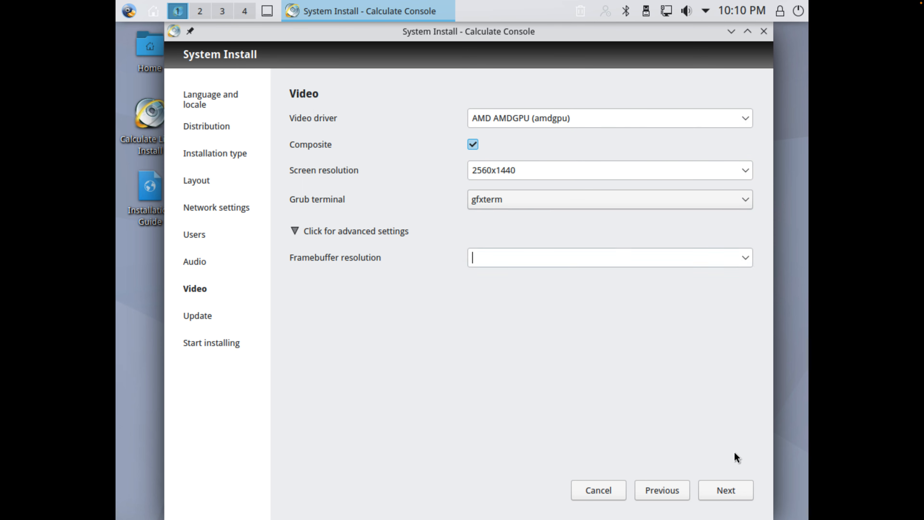
click(723, 490)
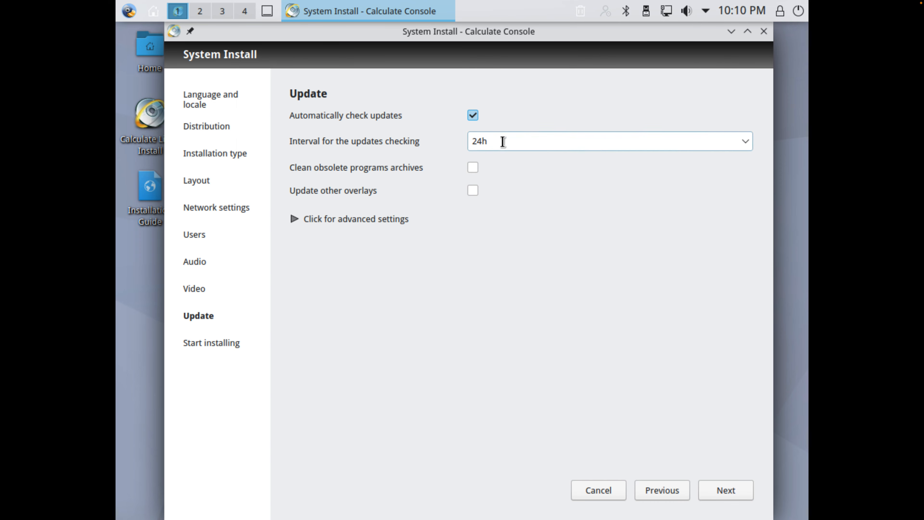
Step: Accept the update settings and start the installation after viewing the summary of its options
click(382, 219)
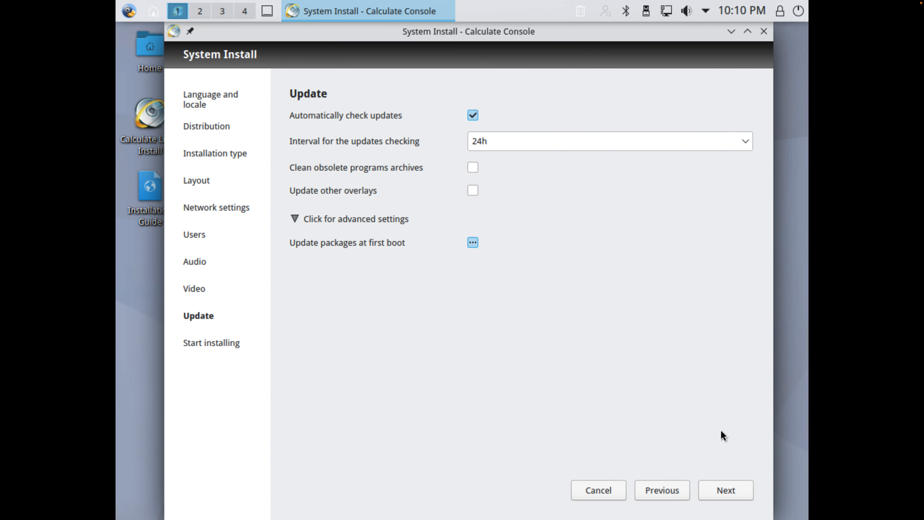
click(724, 491)
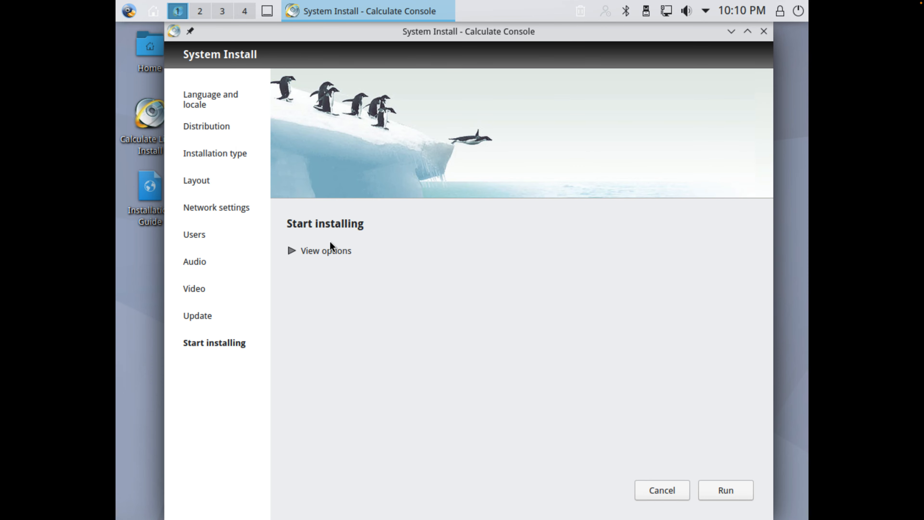
click(330, 250)
scroll(468, 353, down, 1)
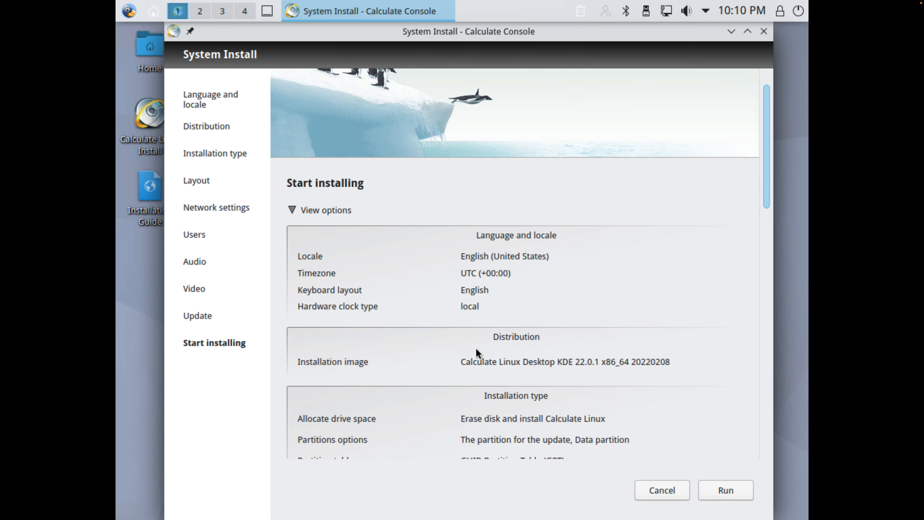
click(730, 493)
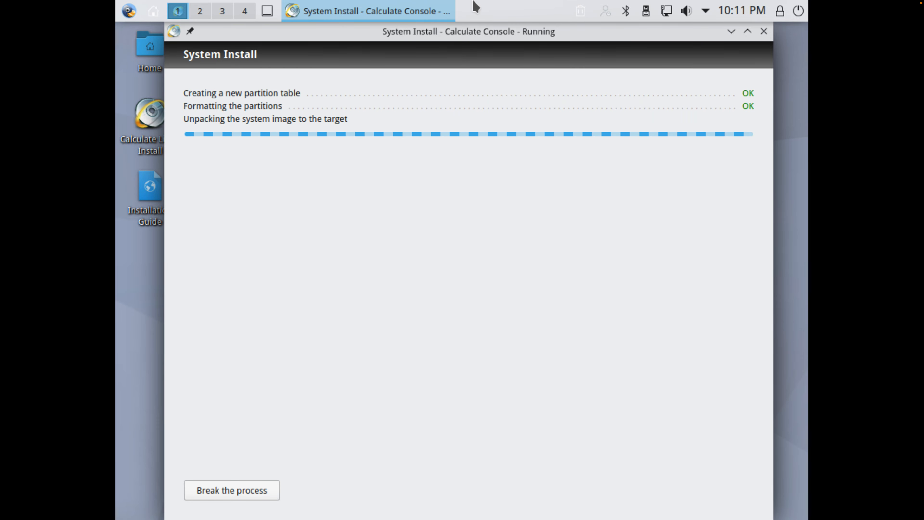
Step: Browse the application launcher's Development, Graphics, Internet, Multimedia and Office categories while the installation runs
mouse_move(474, 2)
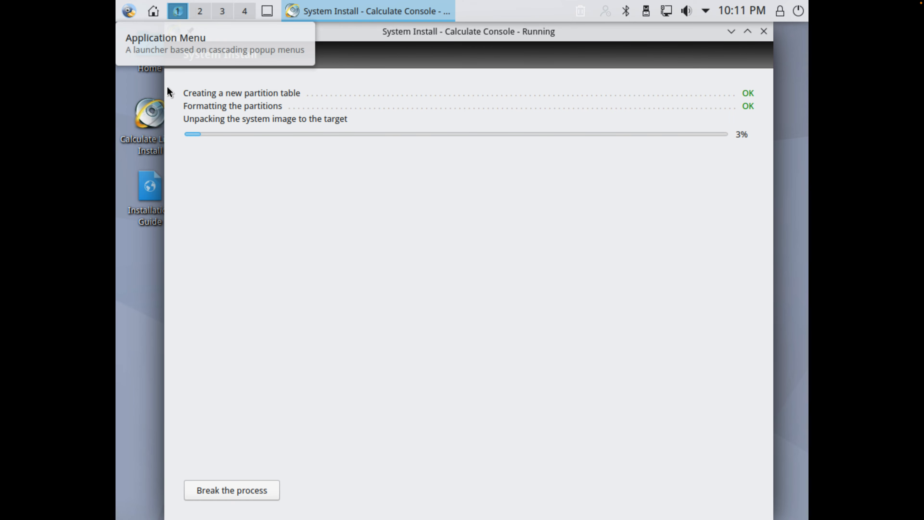
click(129, 11)
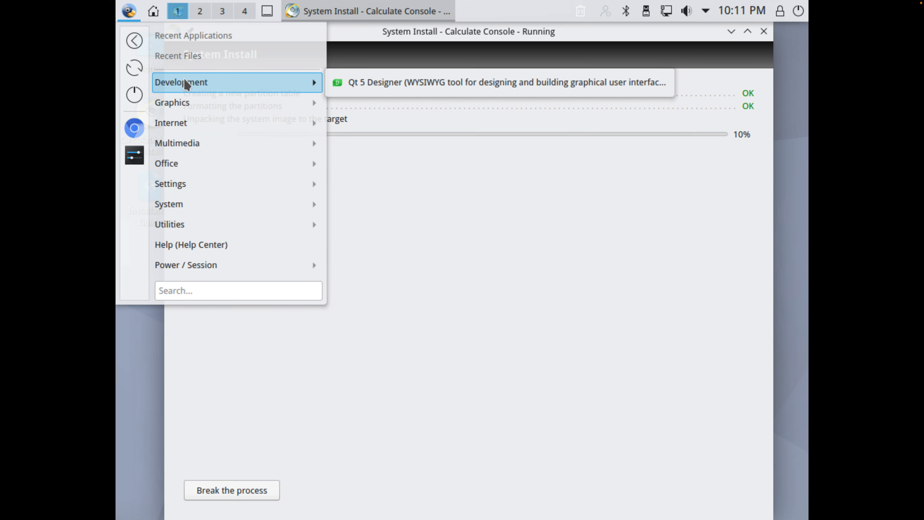
mouse_move(201, 103)
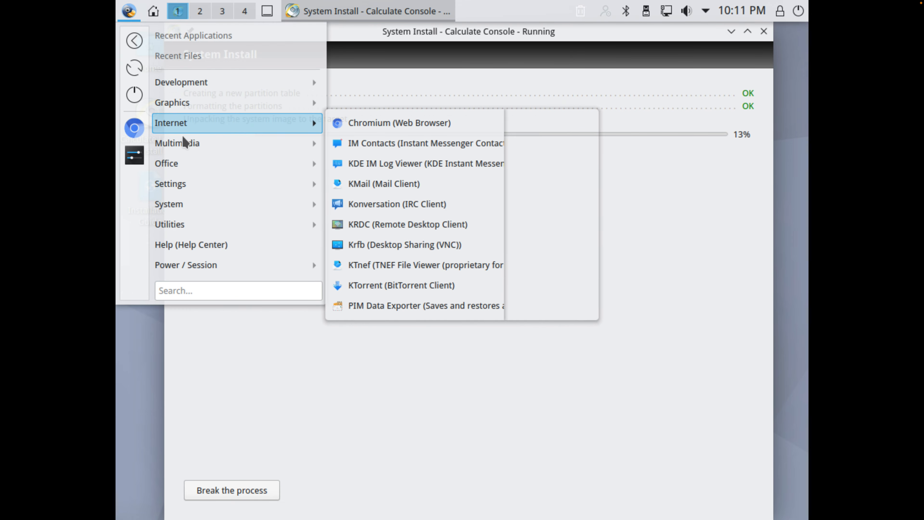
mouse_move(179, 141)
mouse_move(172, 163)
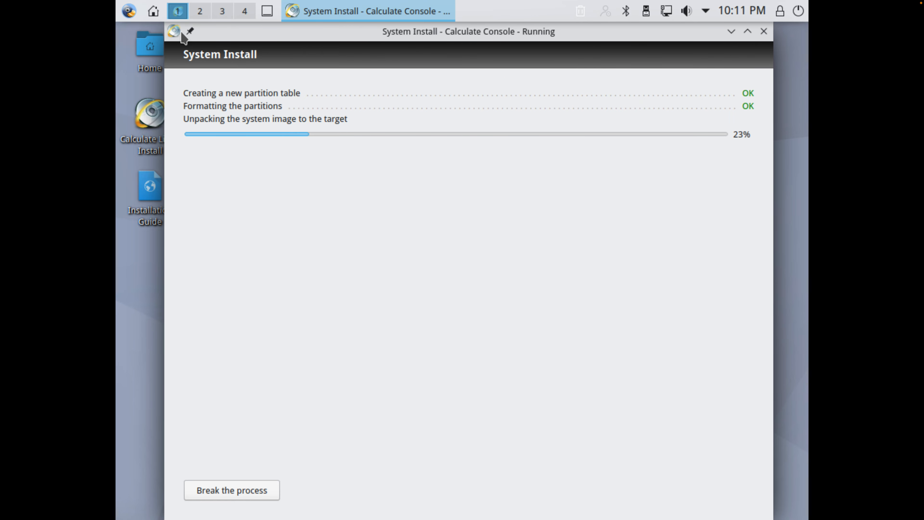
Step: Look through the Home, Downloads, Documents, Desktop, Music and Pictures folders in the file manager, then bring the installer window back
drag(217, 36, 408, 44)
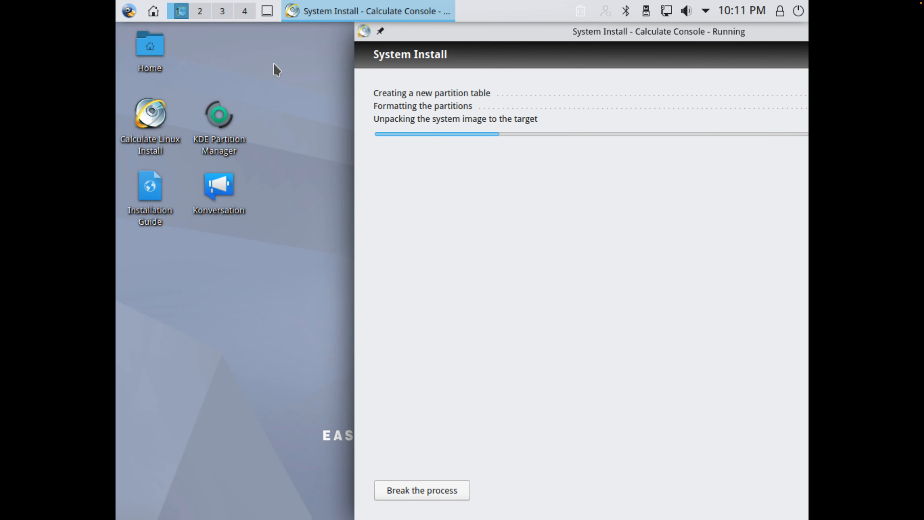
click(160, 55)
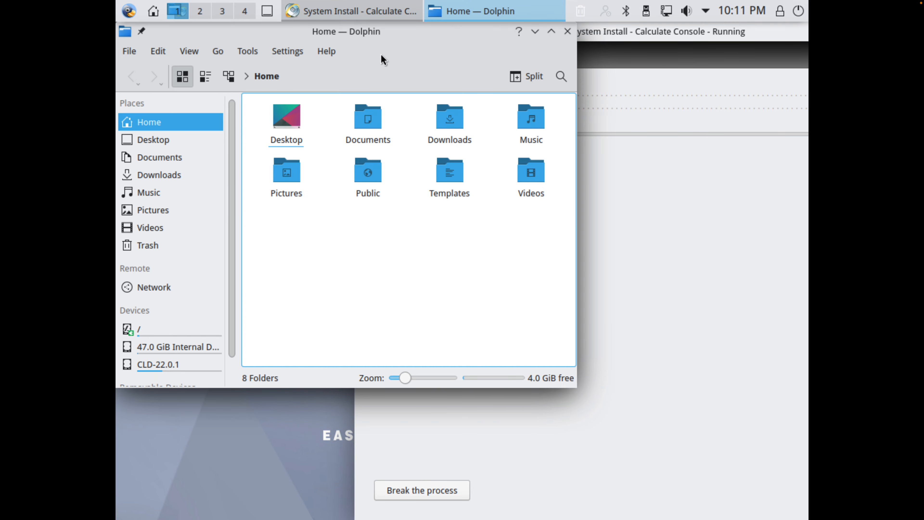
click(195, 175)
click(192, 157)
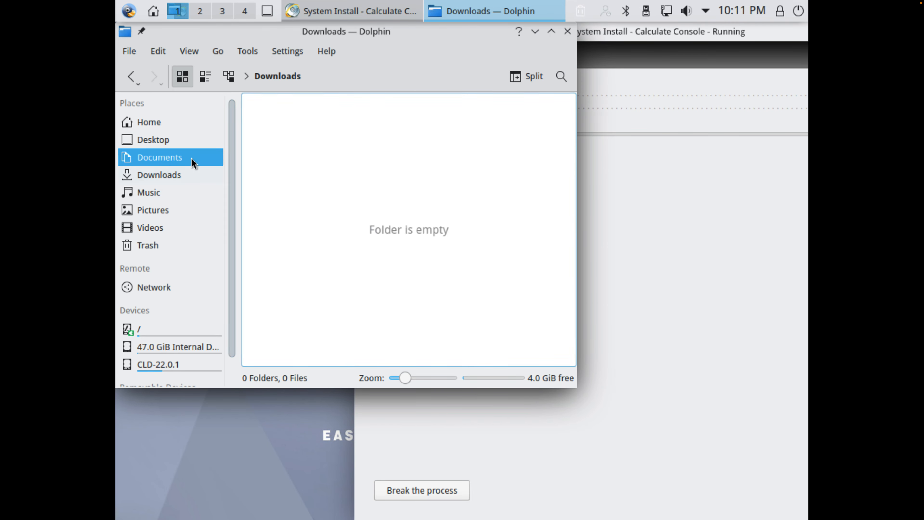
click(195, 144)
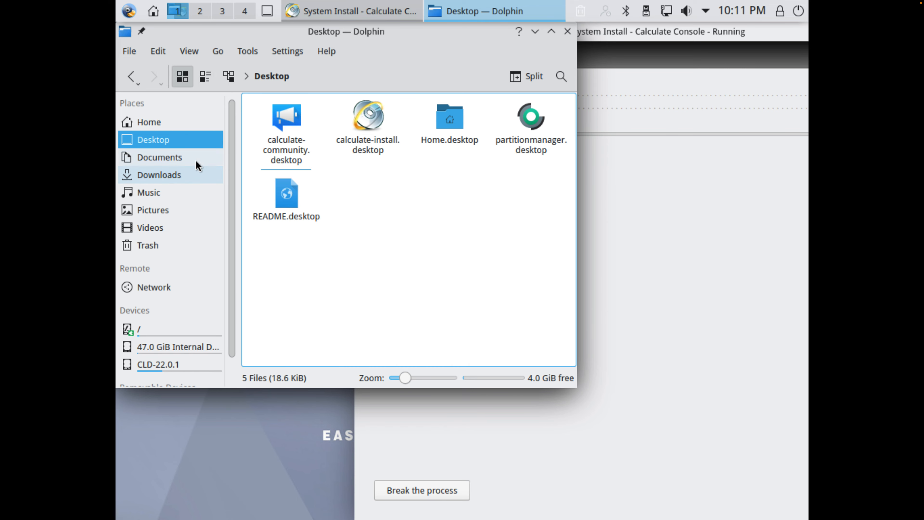
click(182, 175)
click(167, 192)
click(182, 210)
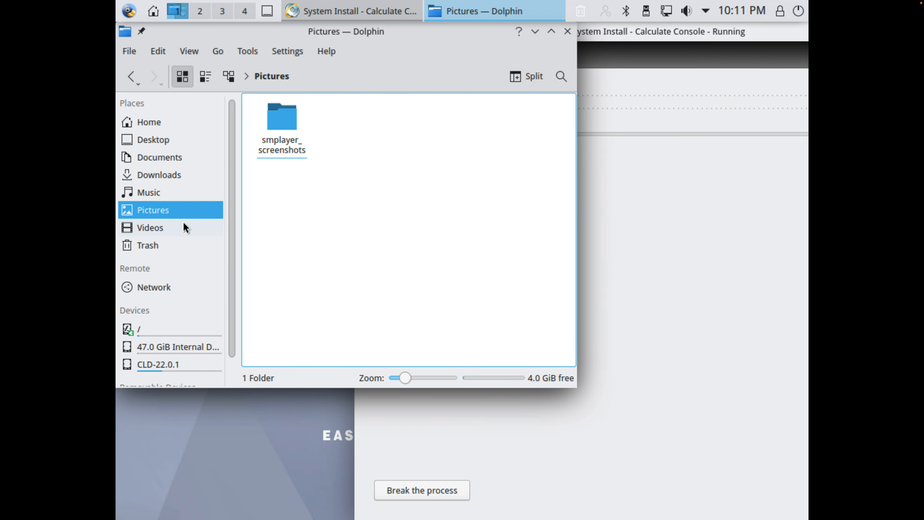
click(567, 31)
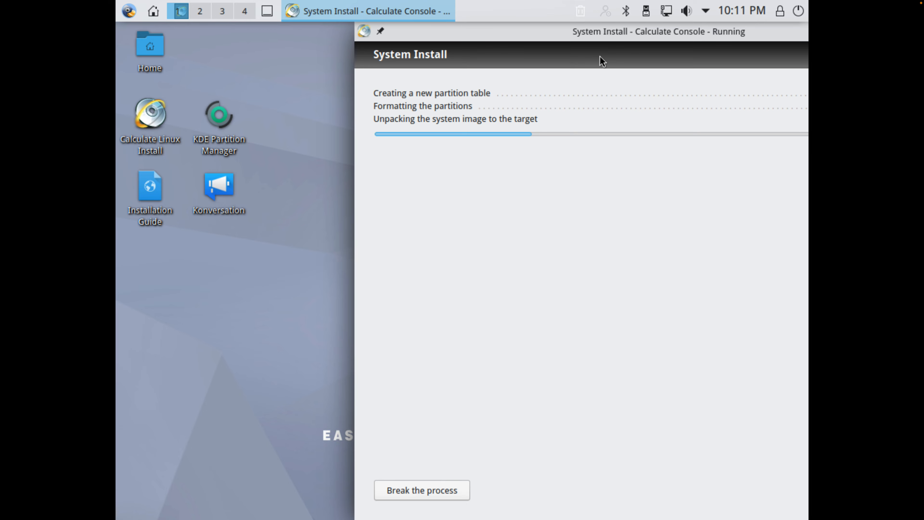
drag(586, 33, 392, 32)
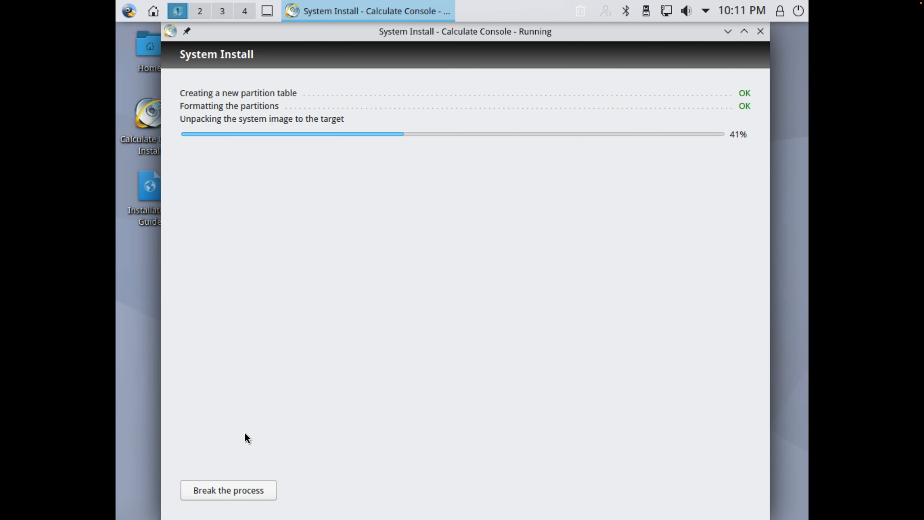
Step: Reopen the Home folder in the file manager, check its view options and close it
mouse_move(24, 518)
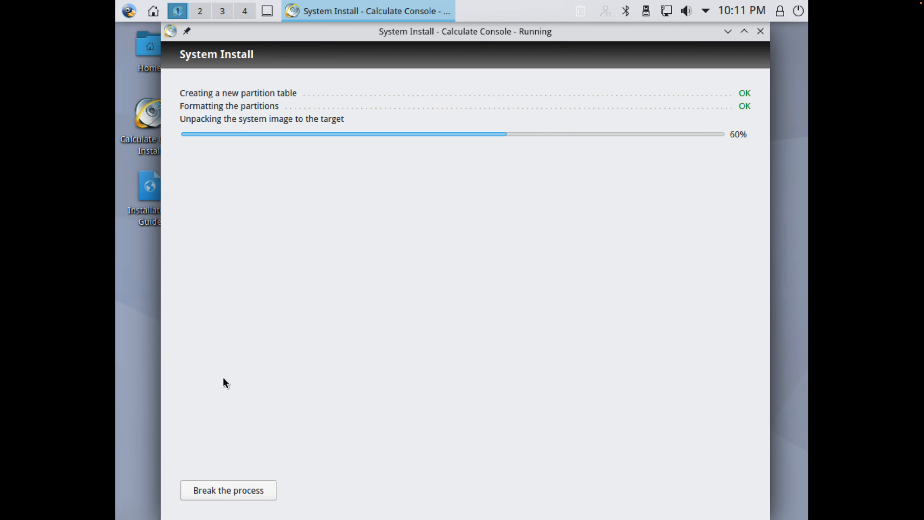
click(122, 63)
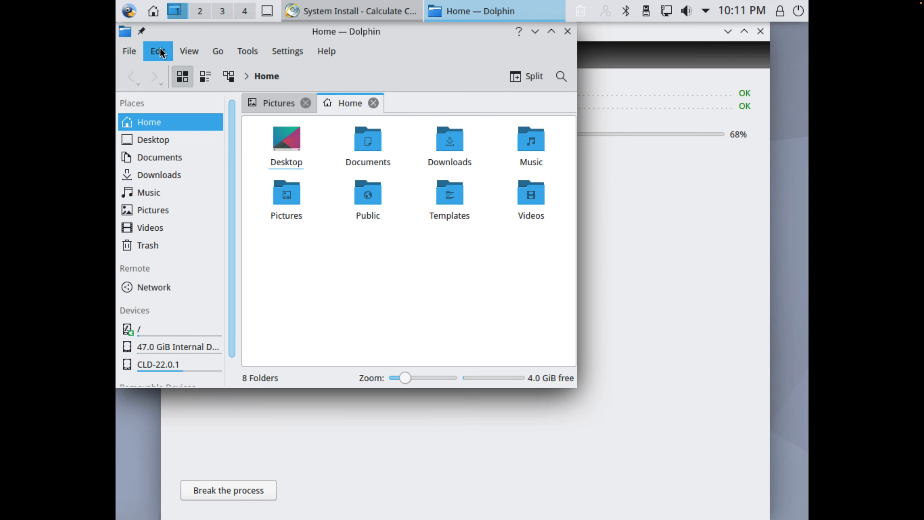
click(189, 51)
click(469, 262)
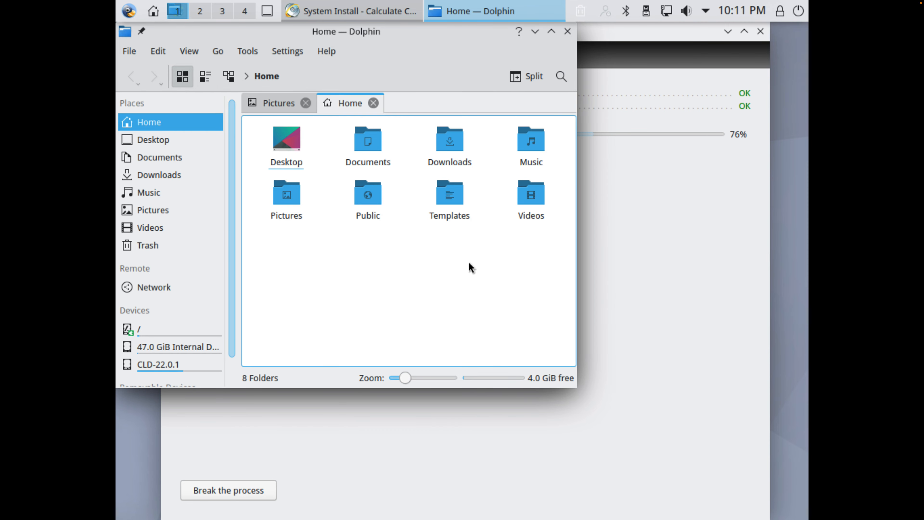
click(567, 31)
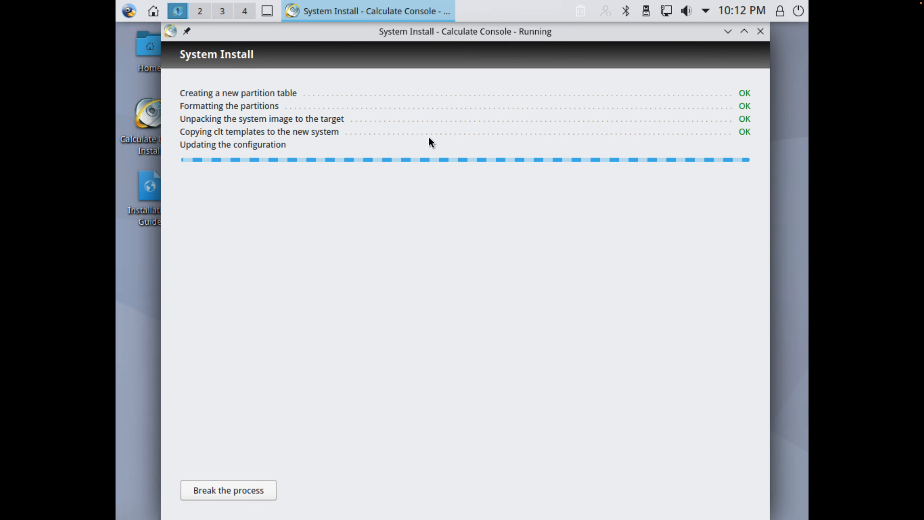
Step: Open Konversation from the desktop, cancel its server authentication and close it, and move its desktop icon beside Home
drag(367, 35, 490, 288)
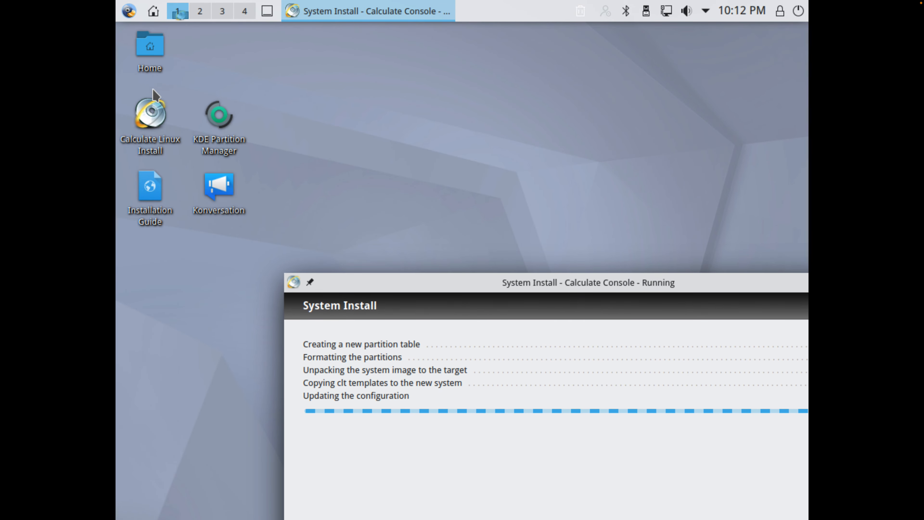
double_click(233, 191)
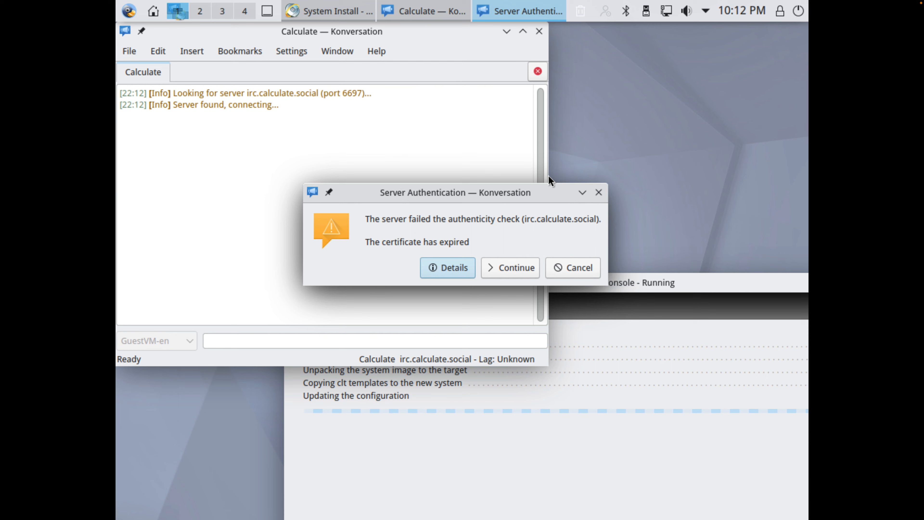
click(568, 268)
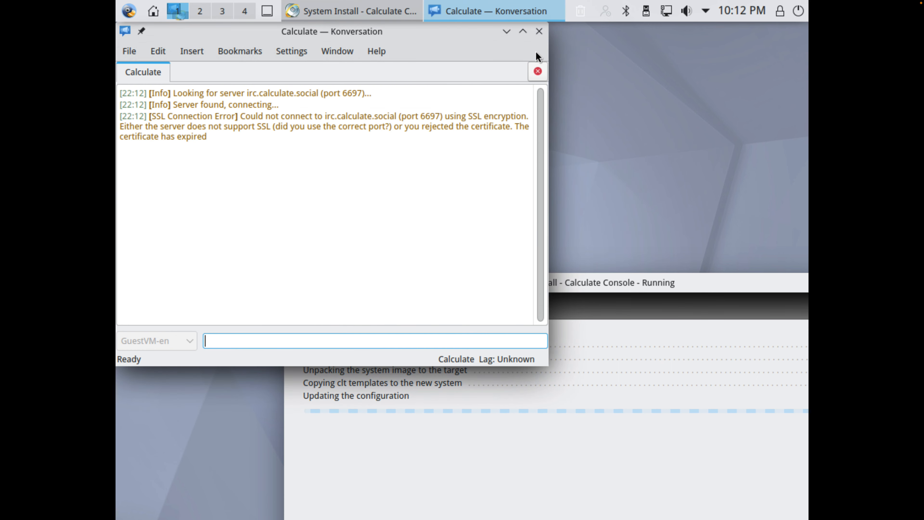
click(539, 32)
drag(208, 193, 208, 50)
Step: Read through the Installation Guide from the desktop down to its Help section and close it
click(151, 199)
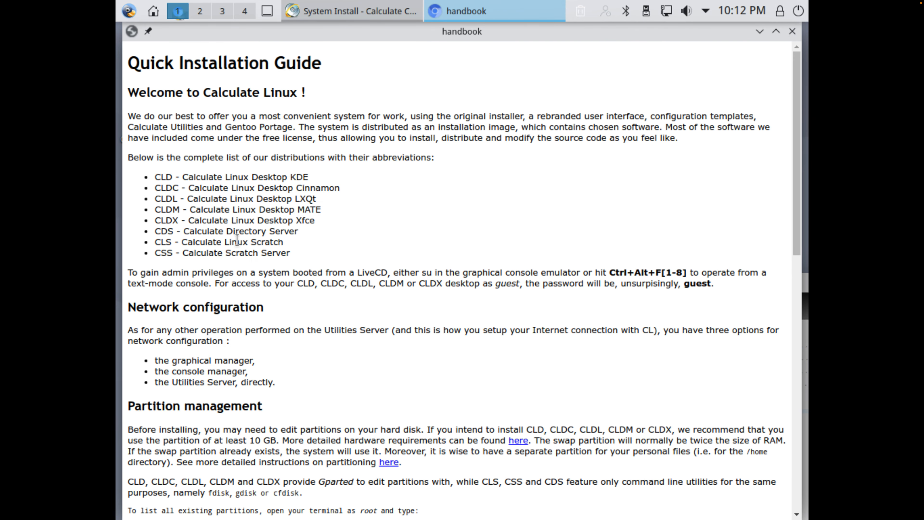
scroll(418, 382, down, 3)
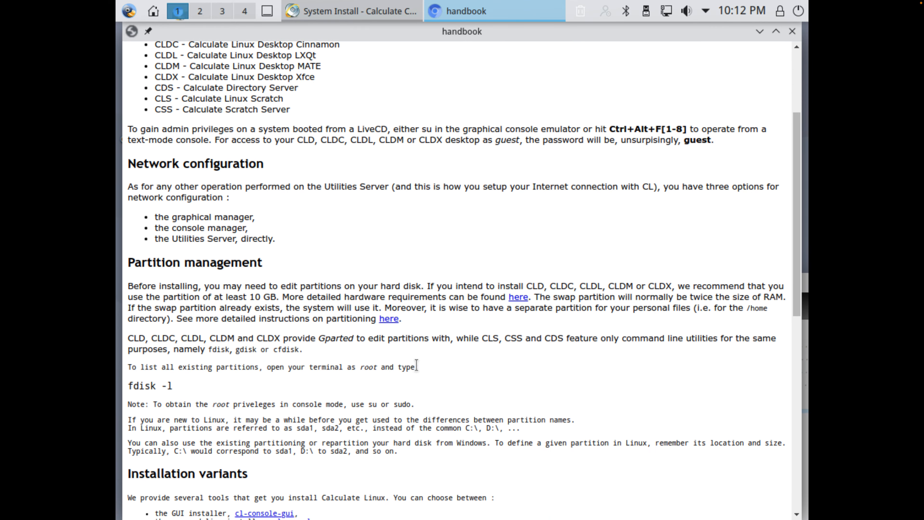
scroll(418, 363, down, 10)
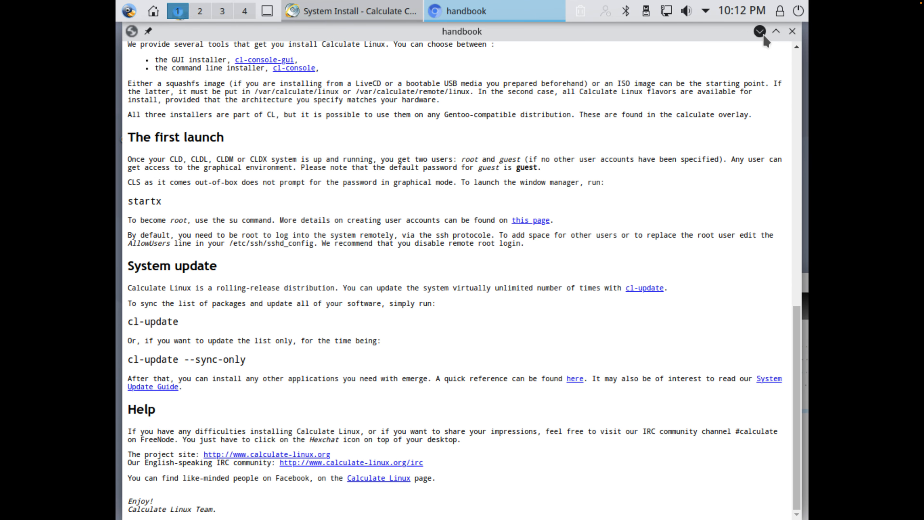
click(792, 32)
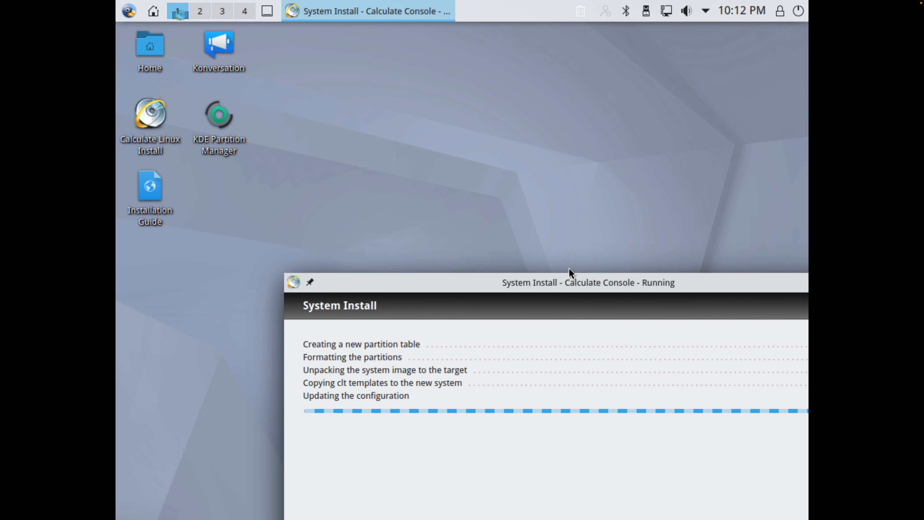
Step: Move the installer window back up and look through virtual desktops 2, 3 and 4, returning to desktop 1
drag(569, 271, 454, 36)
click(199, 14)
click(219, 13)
click(248, 11)
click(178, 11)
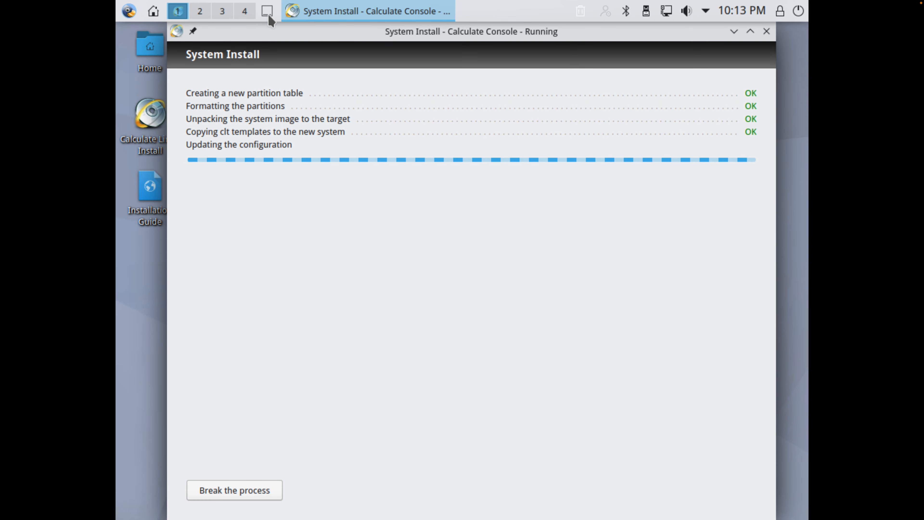
Step: Try hiding and restoring the installer window with the show-desktop function, and check virtual desktop 2 before returning to desktop 1
click(267, 12)
click(268, 12)
click(268, 12)
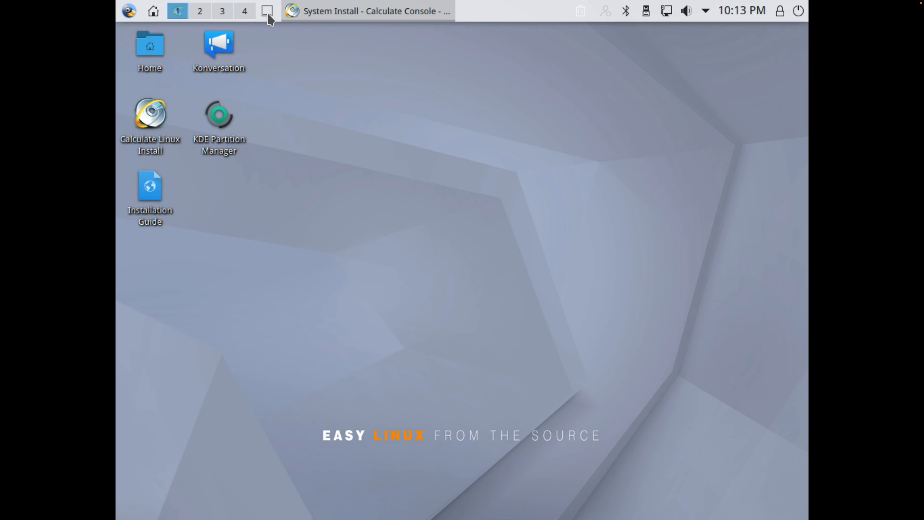
click(268, 16)
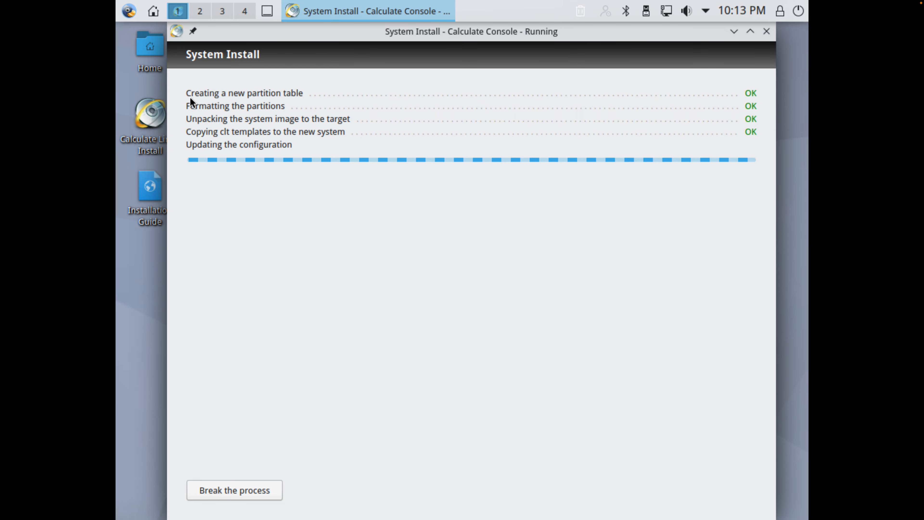
click(266, 12)
click(266, 12)
click(197, 12)
click(179, 10)
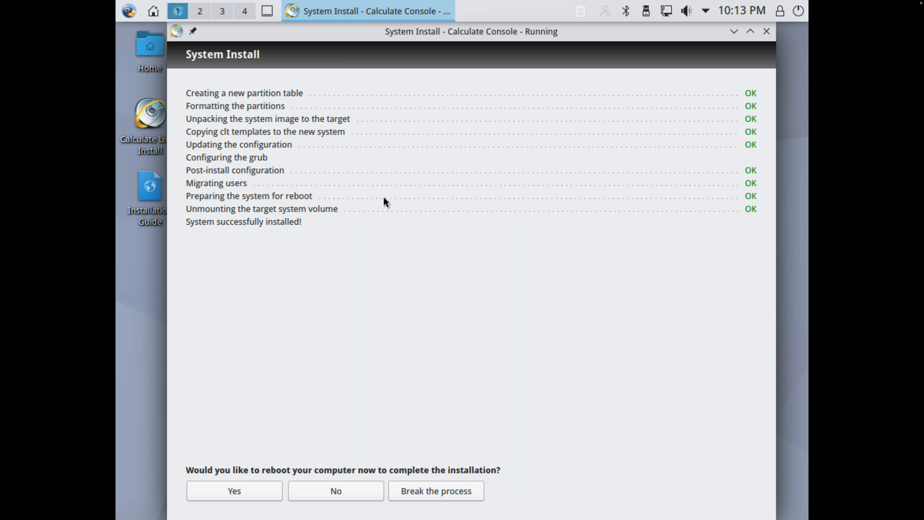
Step: Agree to reboot the computer to complete the installation and close the installer
click(254, 497)
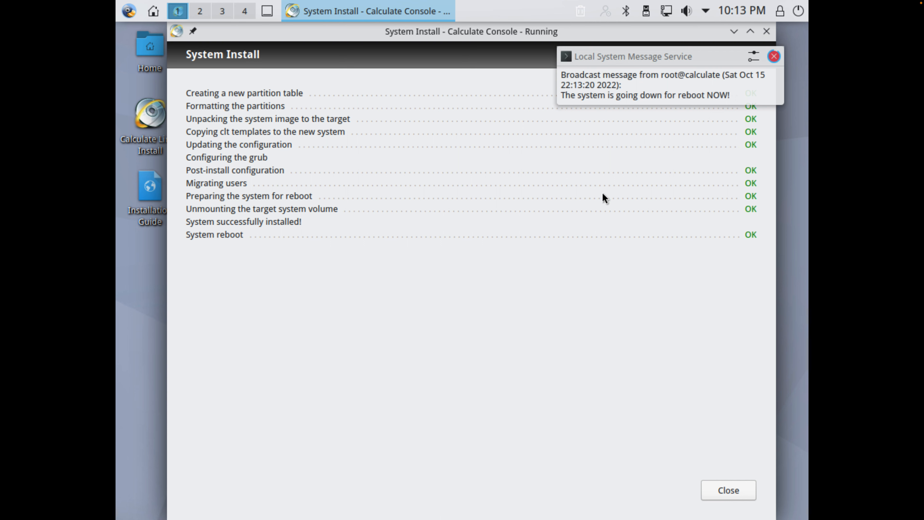
click(709, 488)
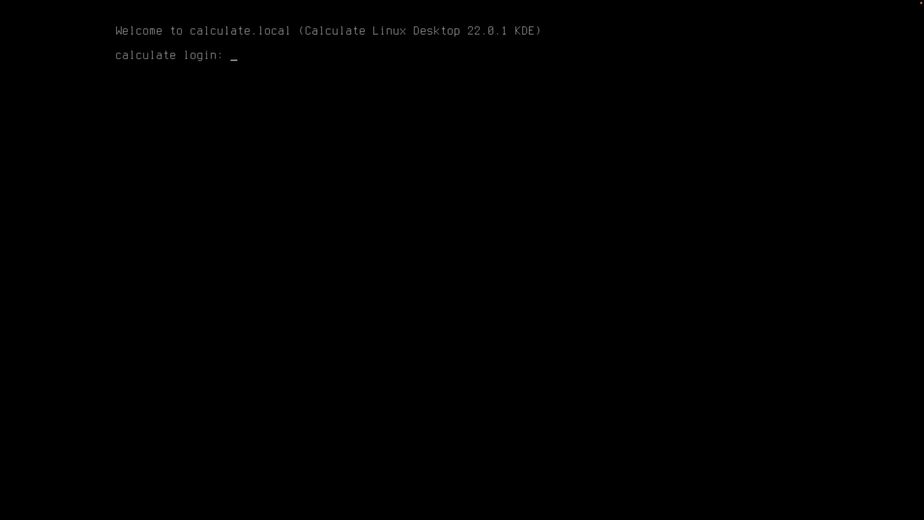
Step: Log in to the installed system's text console with the username and account password
text(isaiah)
key(Return)
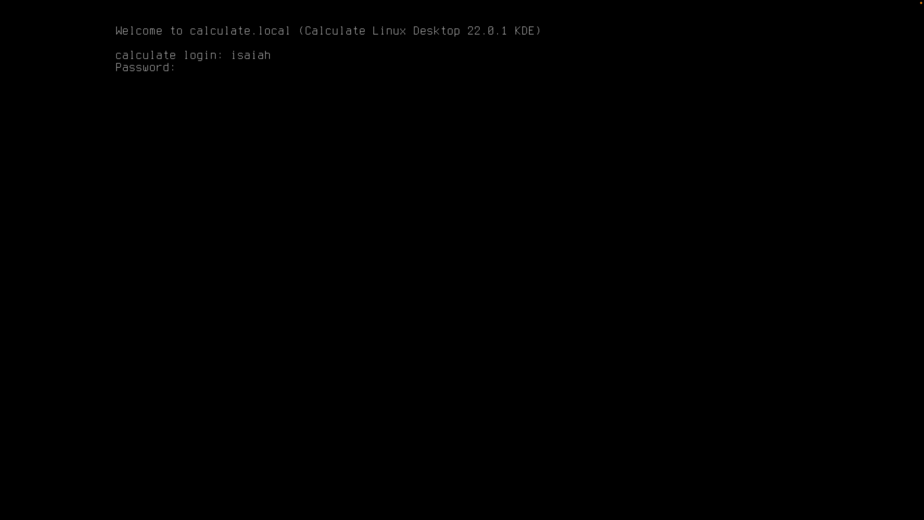
key(Return)
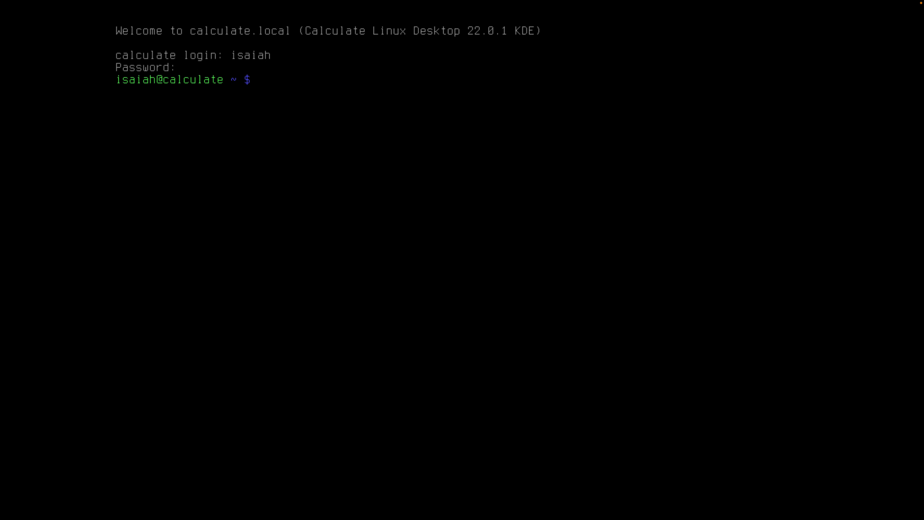
Step: List the home directory with ls and try to start a desktop environment with the commands mate and kde
text(ls)
key(Return)
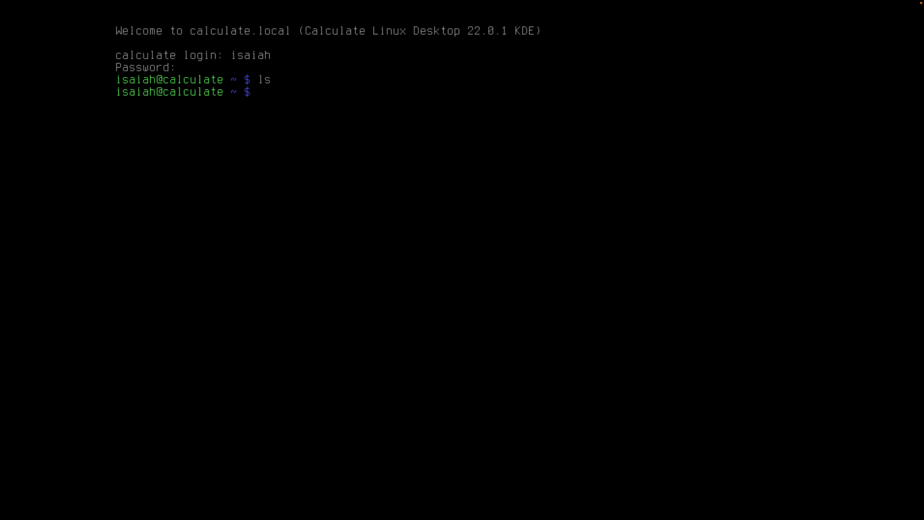
text(mate)
key(Return)
text(kde)
key(Return)
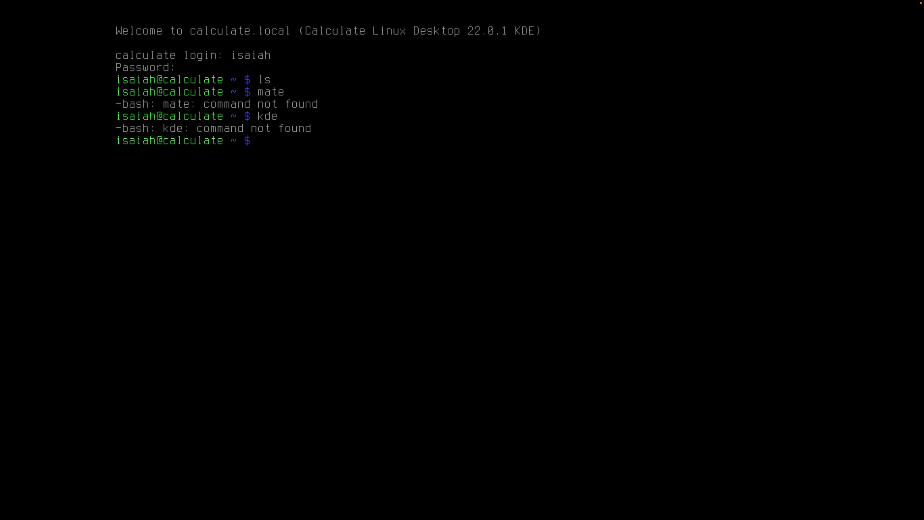